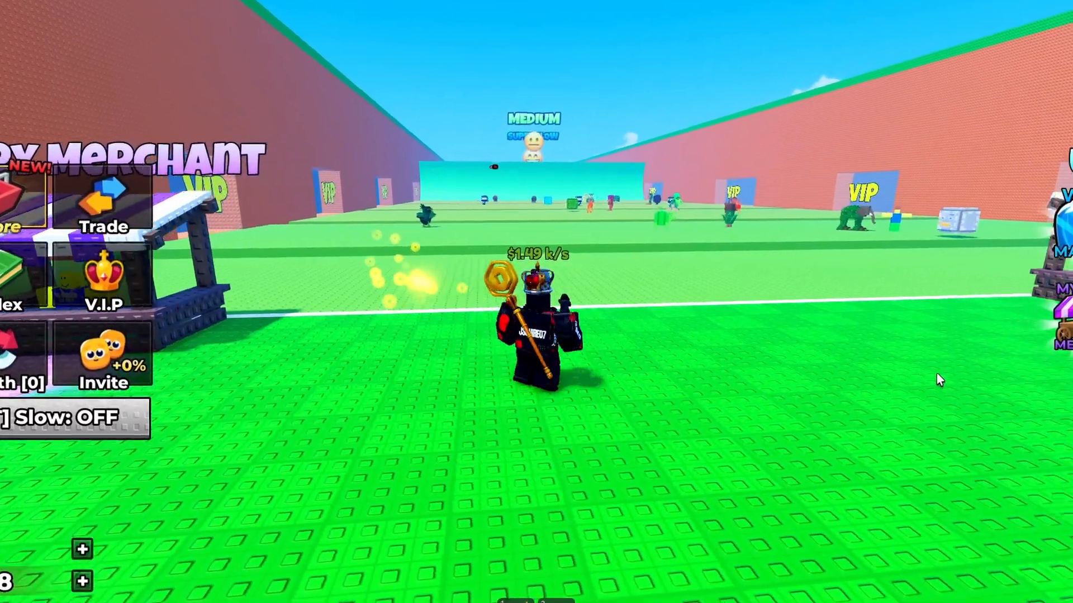
{"action": "key", "text": "d"}
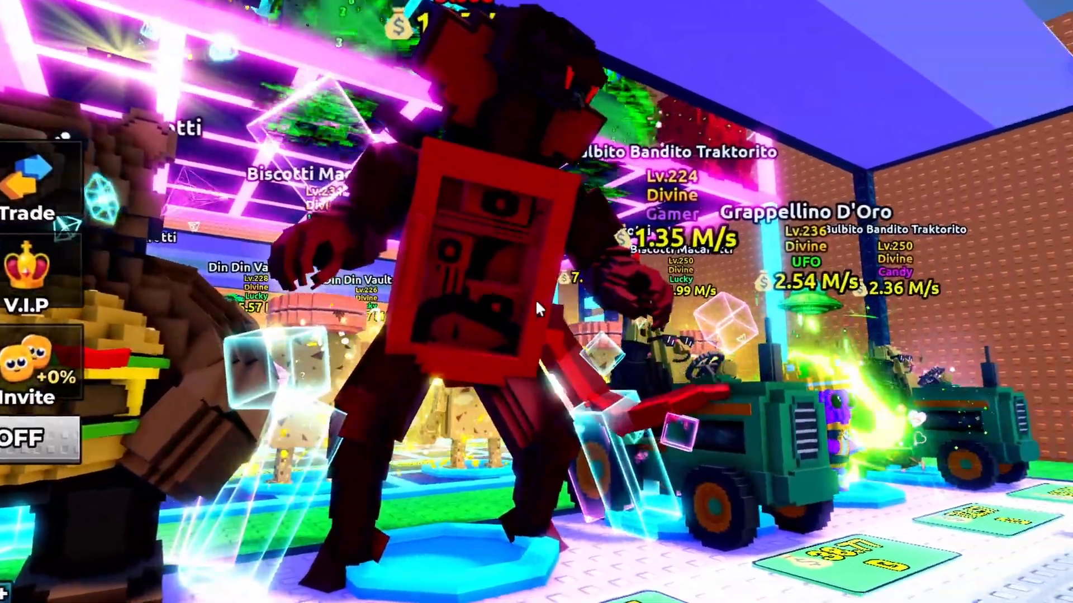
{"action": "key", "text": "s"}
{"action": "key", "text": "d"}
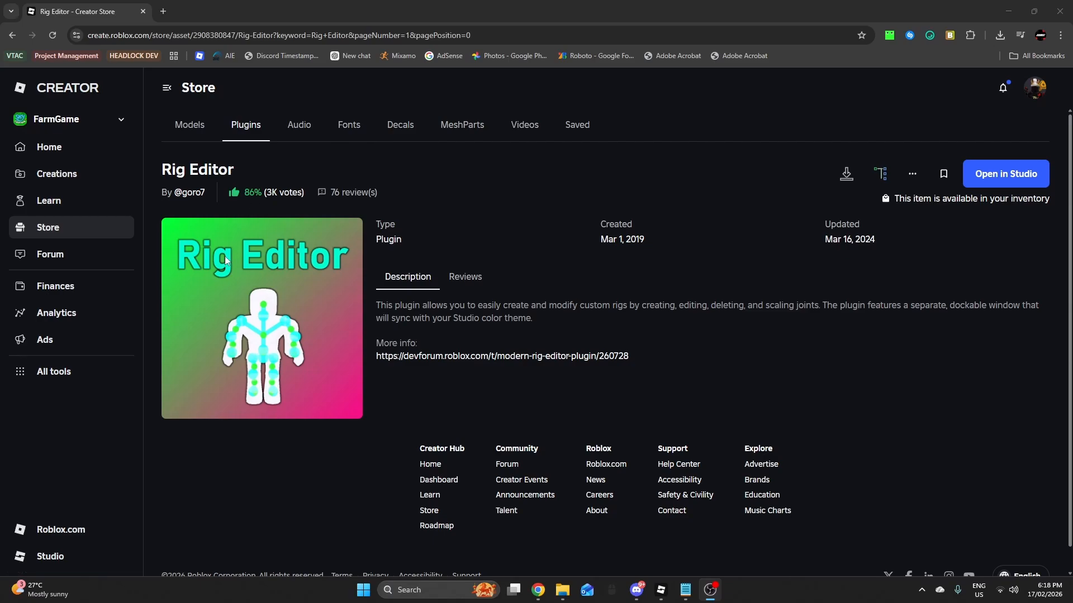
{"action": "left_click_drag", "start_coordinate": [237, 170], "coordinate": [367, 307]}
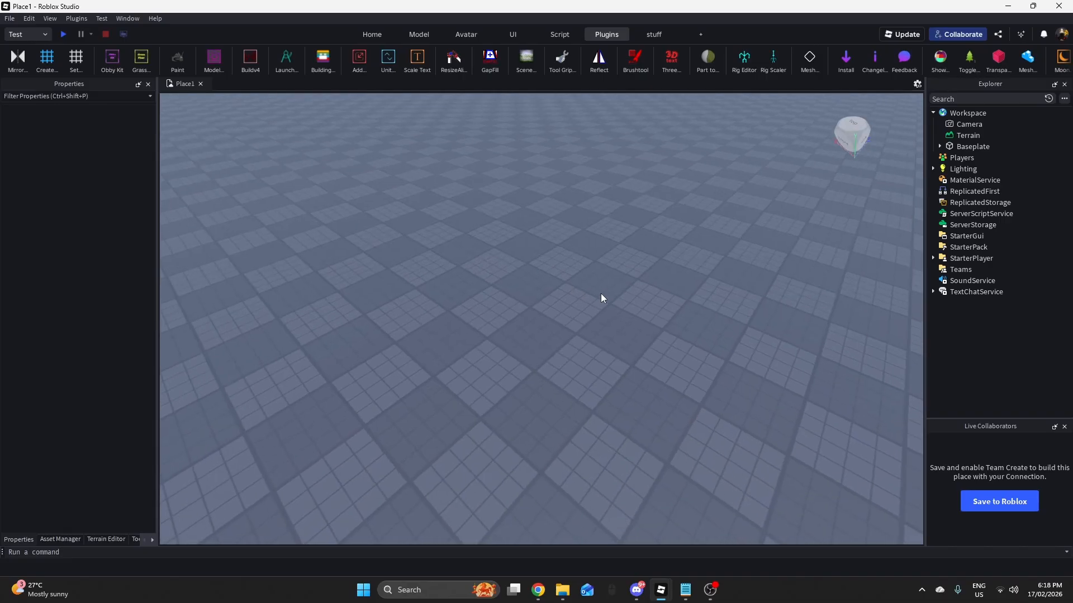
{"action": "right_click_drag", "start_coordinate": [601, 294], "coordinate": [601, 293]}
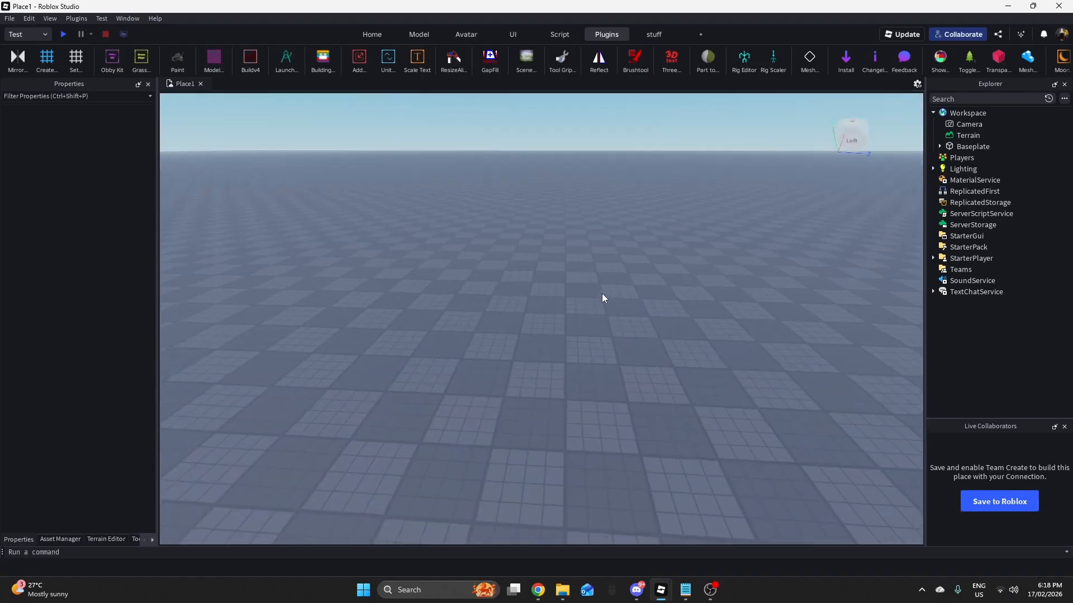
{"action": "right_click_drag", "start_coordinate": [601, 330], "coordinate": [598, 329]}
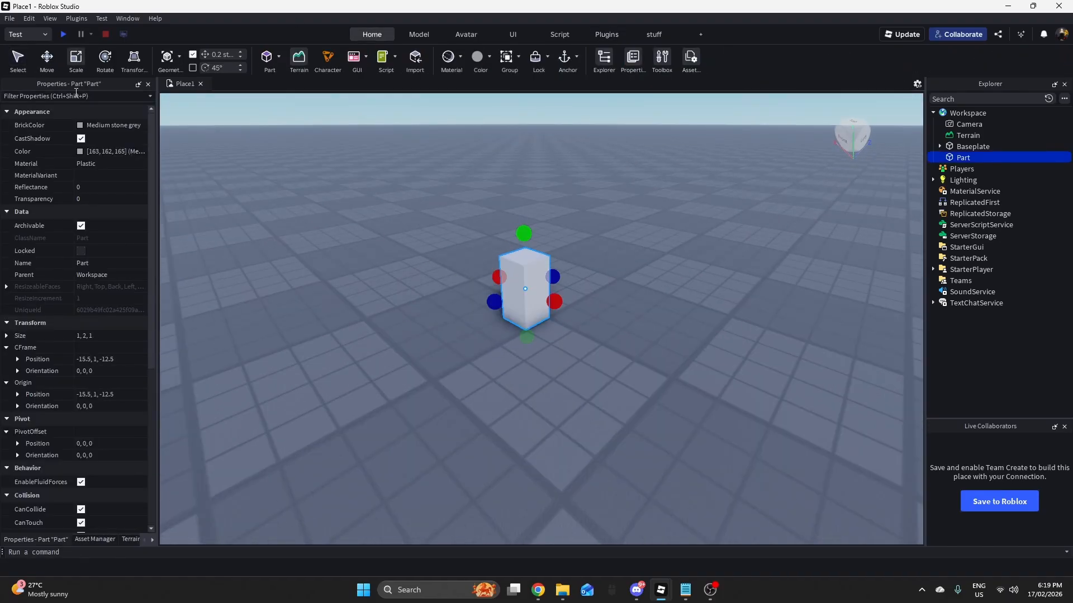
- Examine the blocky pig built from separate parts from several angles
{"action": "left_click", "coordinate": [584, 251]}
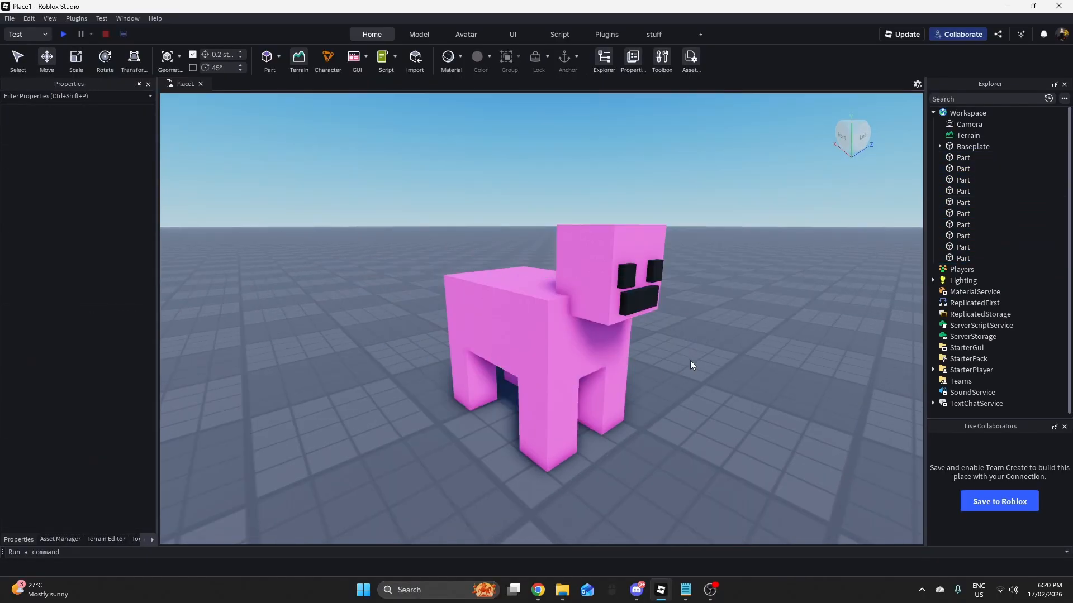
{"action": "key", "text": "d"}
{"action": "key", "text": "q"}
{"action": "key", "text": "s"}
{"action": "key", "text": "d"}
{"action": "key", "text": "w"}
{"action": "key", "text": "a"}
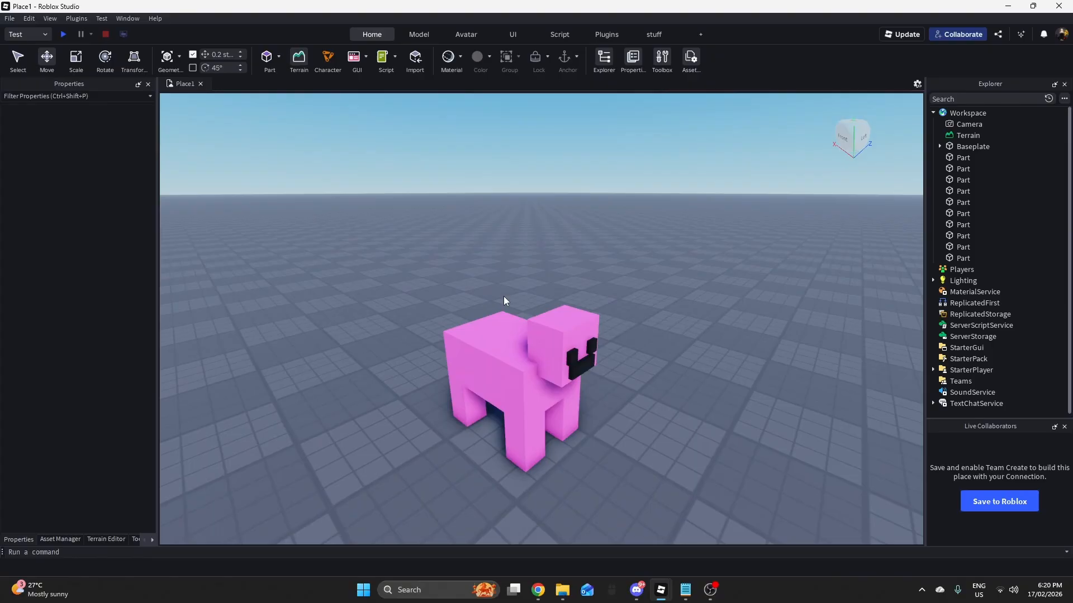
{"action": "key", "text": "d"}
{"action": "key", "text": "q"}
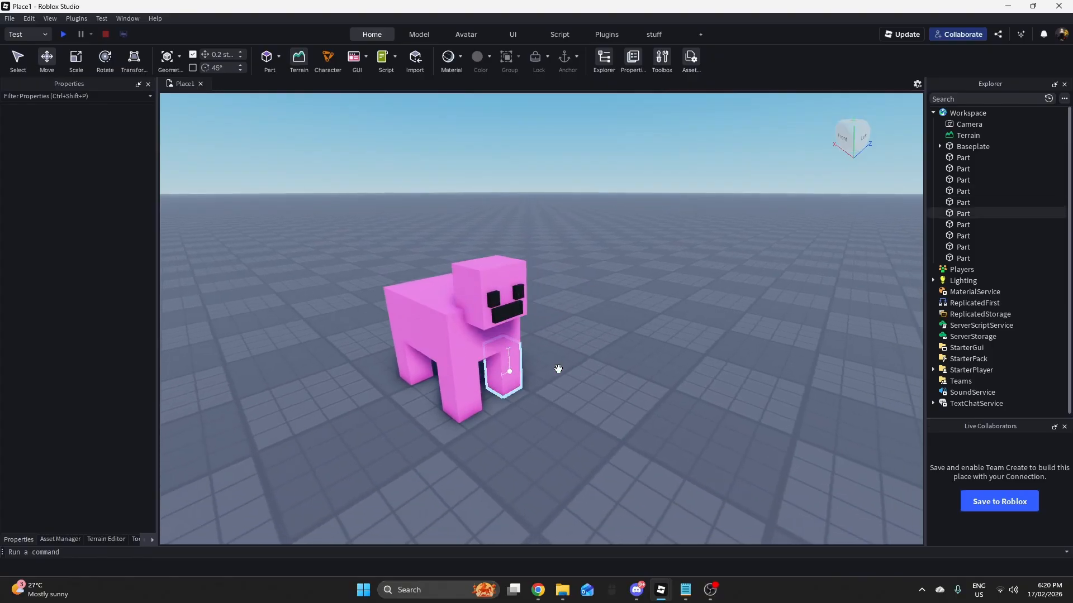
{"action": "key", "text": "w"}
{"action": "key", "text": "a"}
{"action": "key", "text": "s"}
{"action": "key", "text": "d"}
- Try to animate all the ungrouped pig parts together in the Animation Editor, and close the editor
{"action": "left_click_drag", "start_coordinate": [372, 245], "coordinate": [627, 418]}
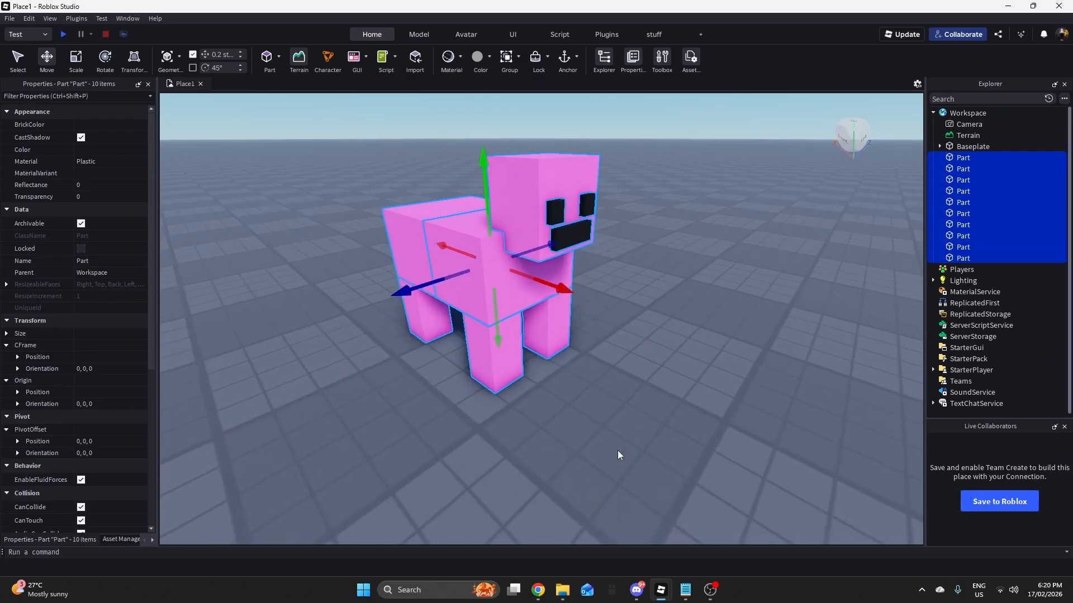
{"action": "key", "text": "e"}
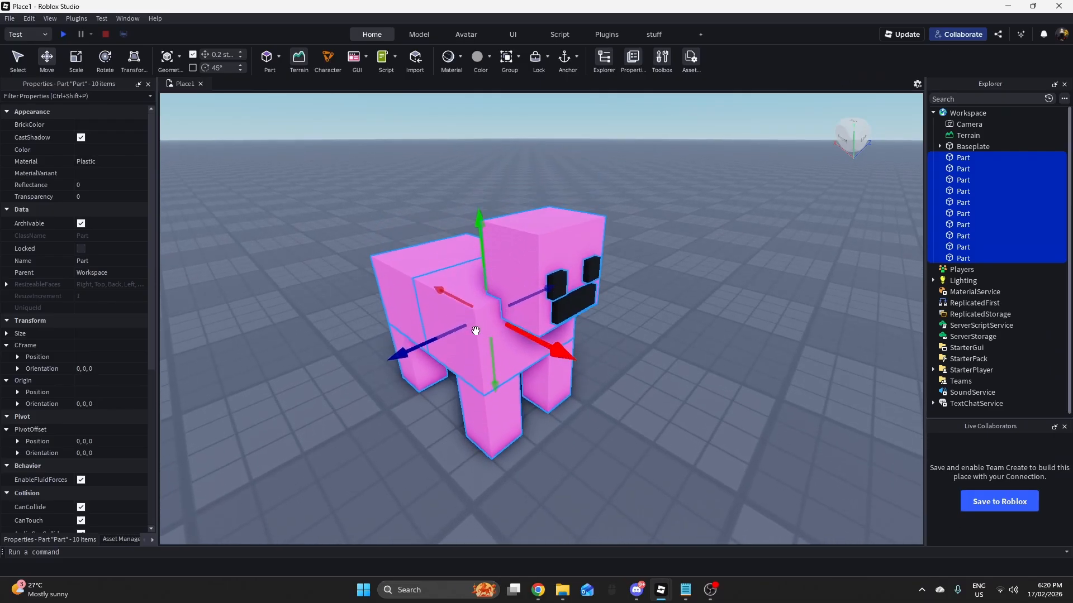
{"action": "key", "text": "q"}
{"action": "right_click_drag", "start_coordinate": [440, 363], "coordinate": [455, 363]}
{"action": "key", "text": "w"}
{"action": "key", "text": "e"}
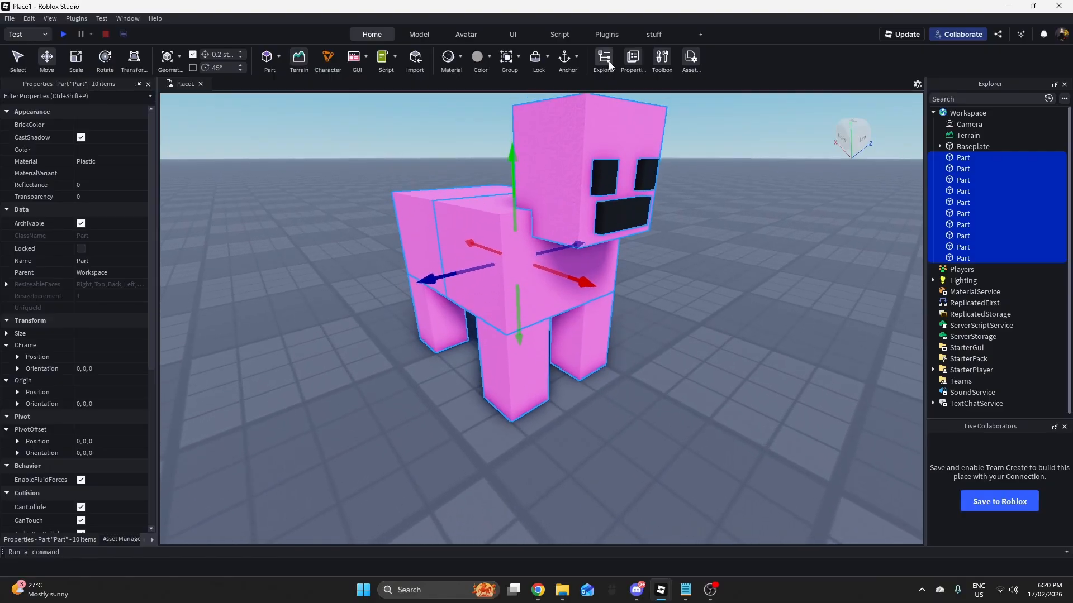
{"action": "left_click", "coordinate": [467, 36]}
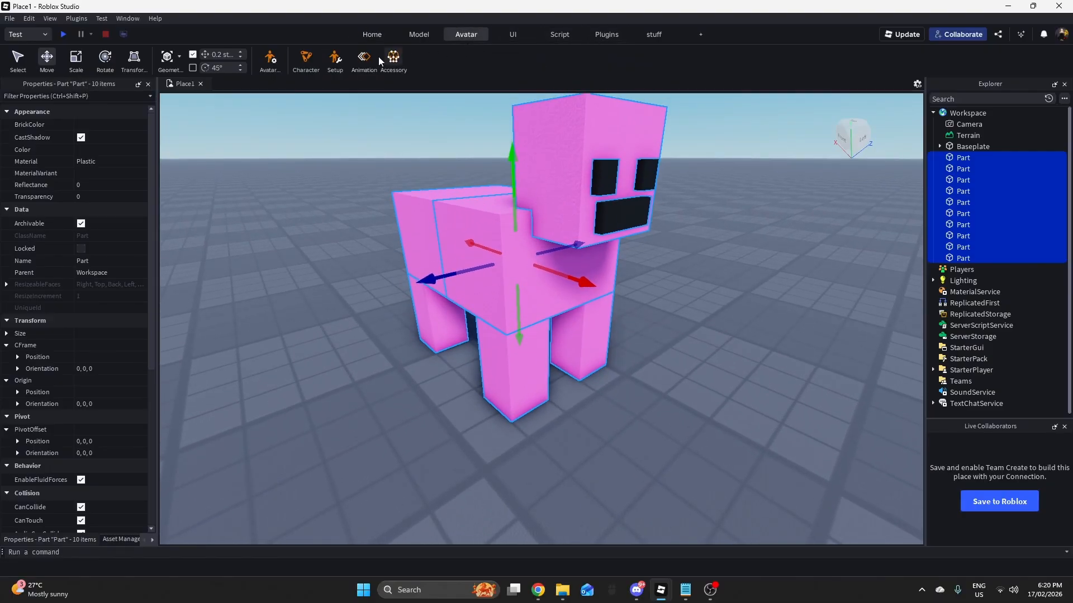
{"action": "left_click", "coordinate": [364, 58]}
{"action": "right_click_drag", "start_coordinate": [538, 205], "coordinate": [537, 199]}
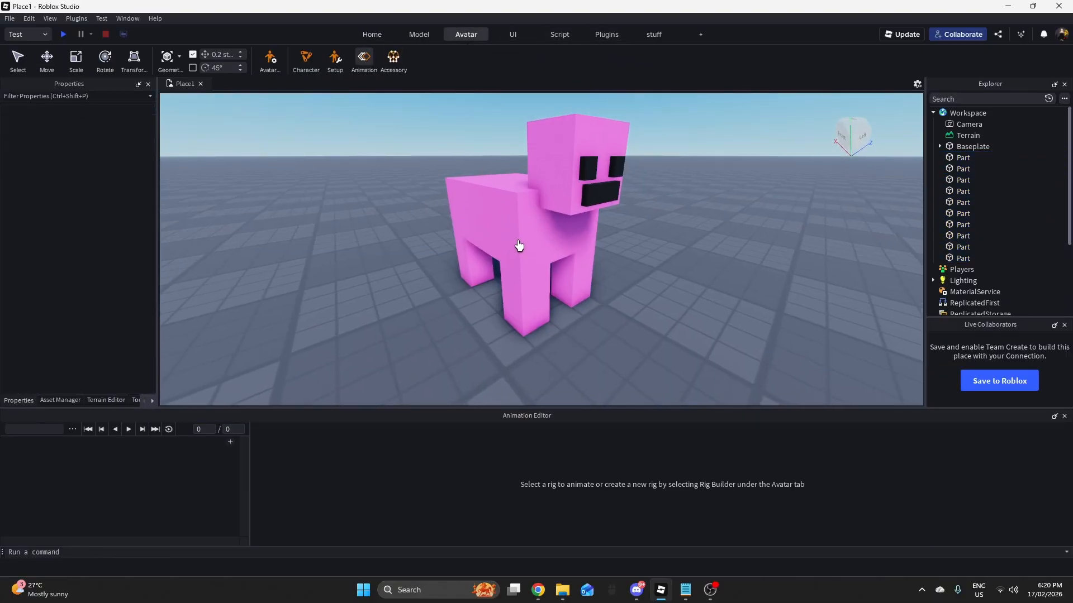
{"action": "right_click_drag", "start_coordinate": [596, 239], "coordinate": [663, 271]}
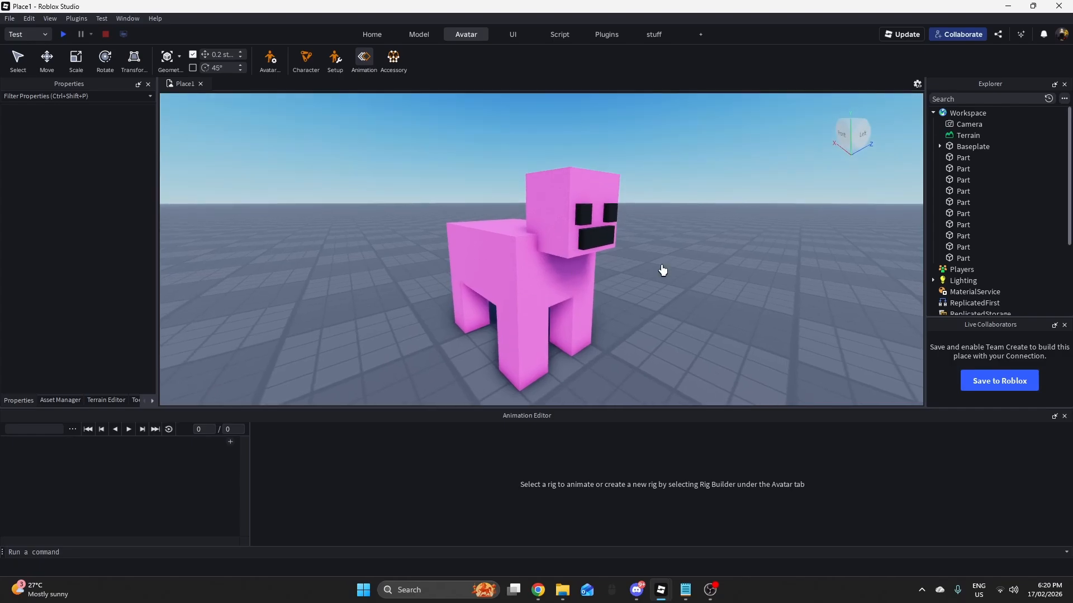
{"action": "left_click", "coordinate": [1063, 416]}
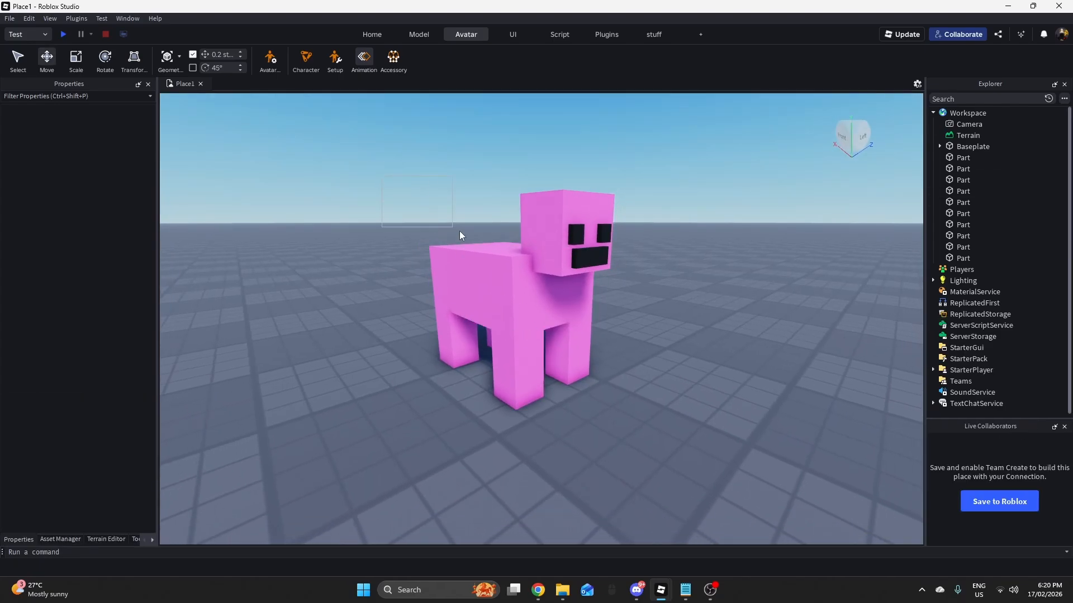
- Group all the pig's parts into one model and name it Pig
{"action": "left_click_drag", "start_coordinate": [459, 234], "coordinate": [691, 444]}
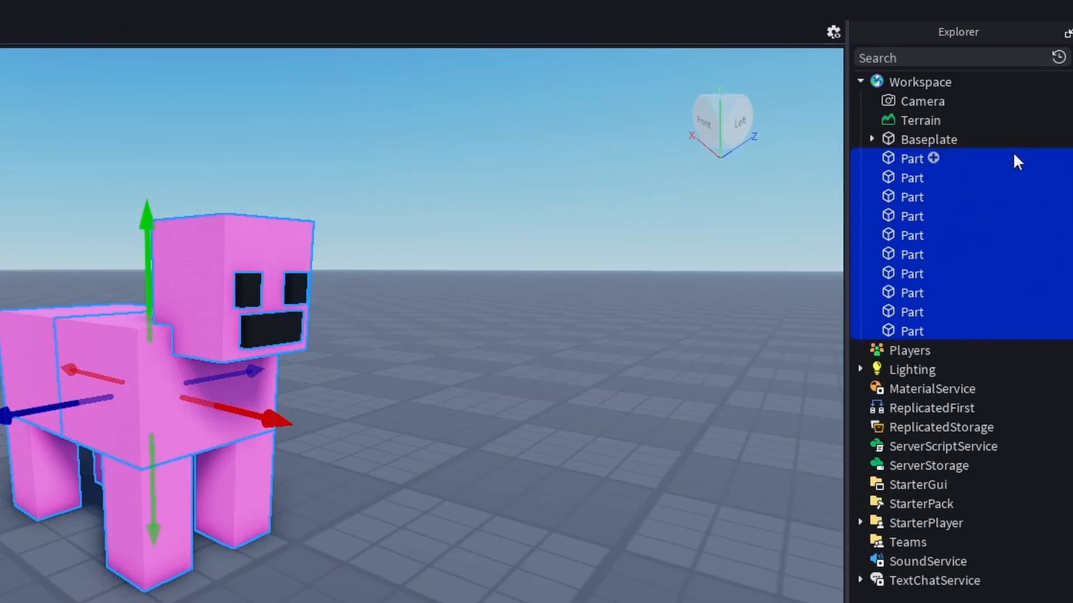
{"action": "key", "text": "ctrl+g"}
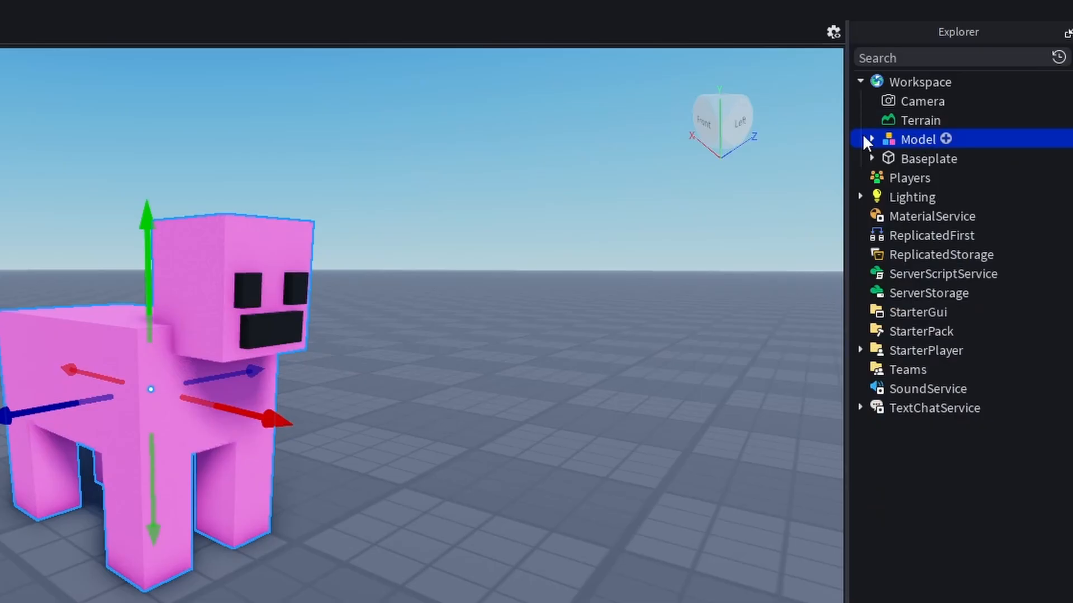
{"action": "left_click", "coordinate": [939, 146]}
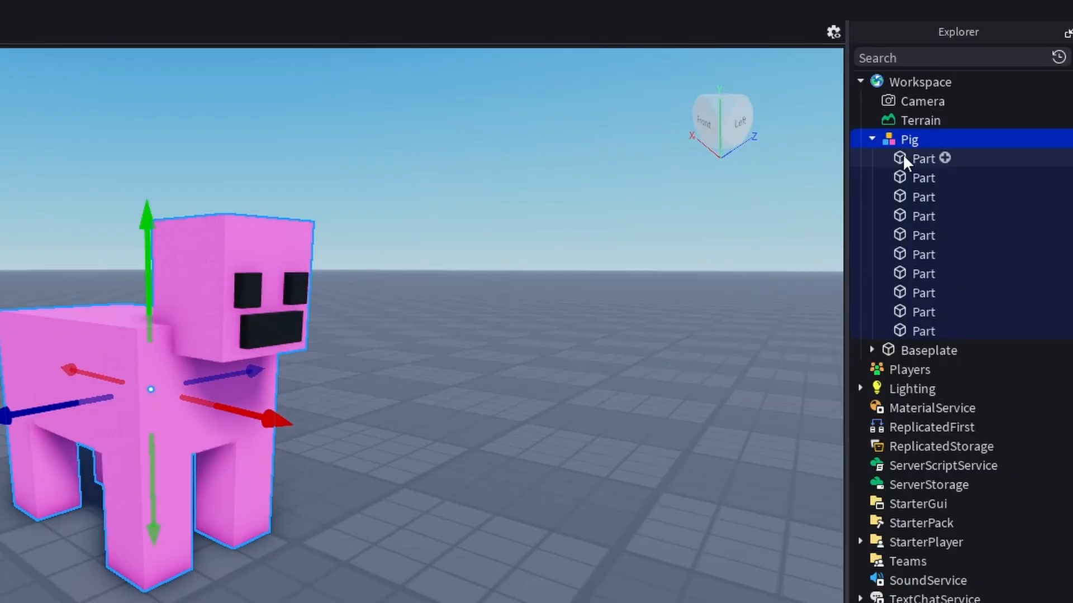
- Rename the pig's parts LowerTorso, UpperTorso, LeftBackLeg, RightBackLeg, LeftFrontLeg, RightFrontLeg, Head, LeftEye, RightEye and Mouth to match their body positions
{"action": "left_click", "coordinate": [903, 157]}
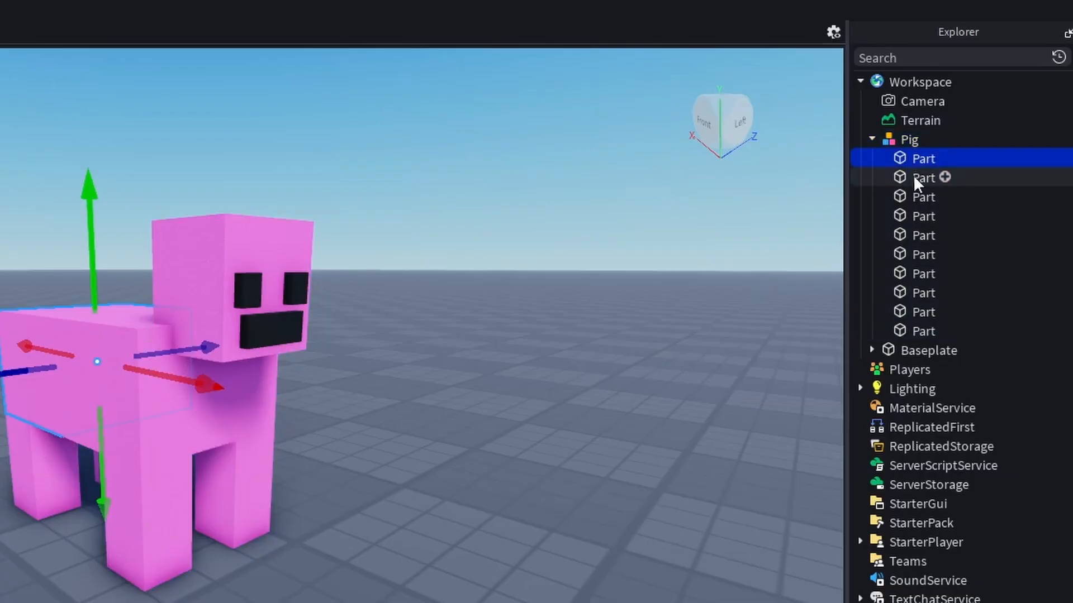
{"action": "left_click", "coordinate": [912, 177]}
{"action": "left_click", "coordinate": [913, 196]}
{"action": "left_click", "coordinate": [920, 218]}
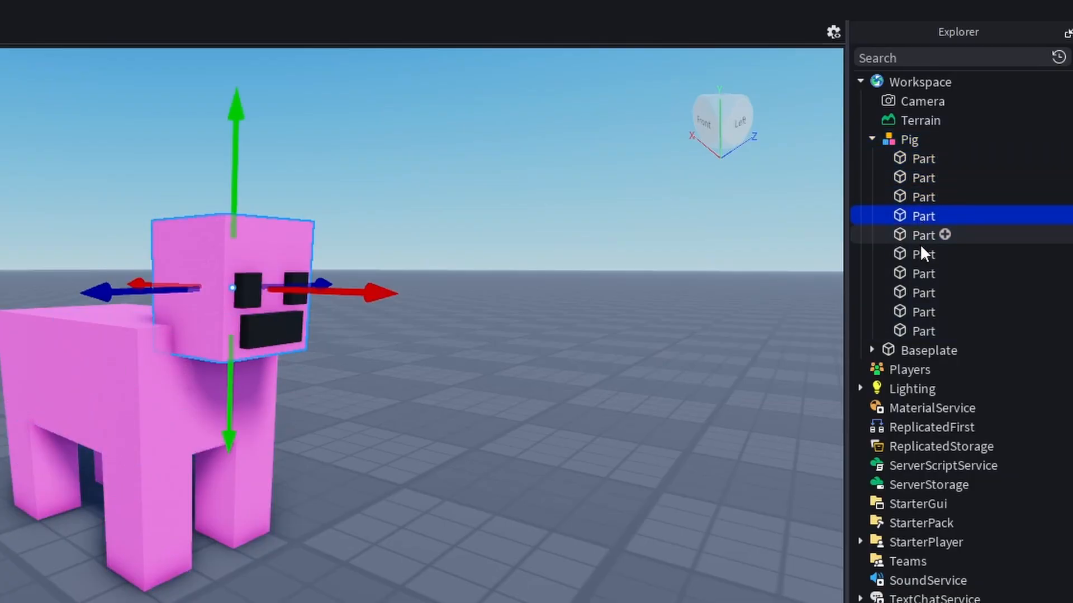
{"action": "left_click", "coordinate": [920, 237]}
{"action": "left_click", "coordinate": [923, 255]}
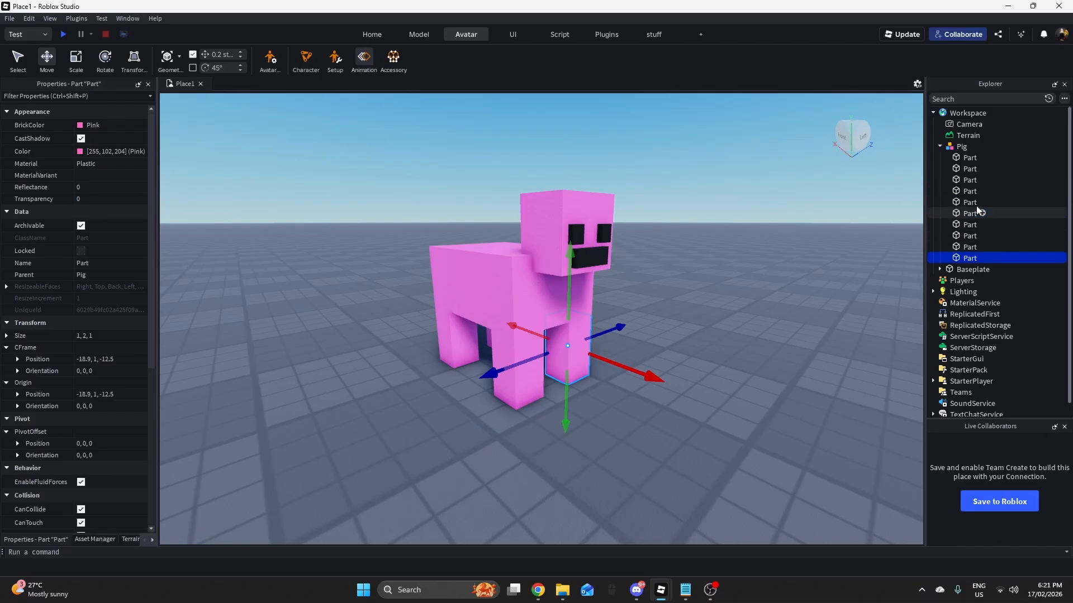
{"action": "left_click", "coordinate": [969, 158]}
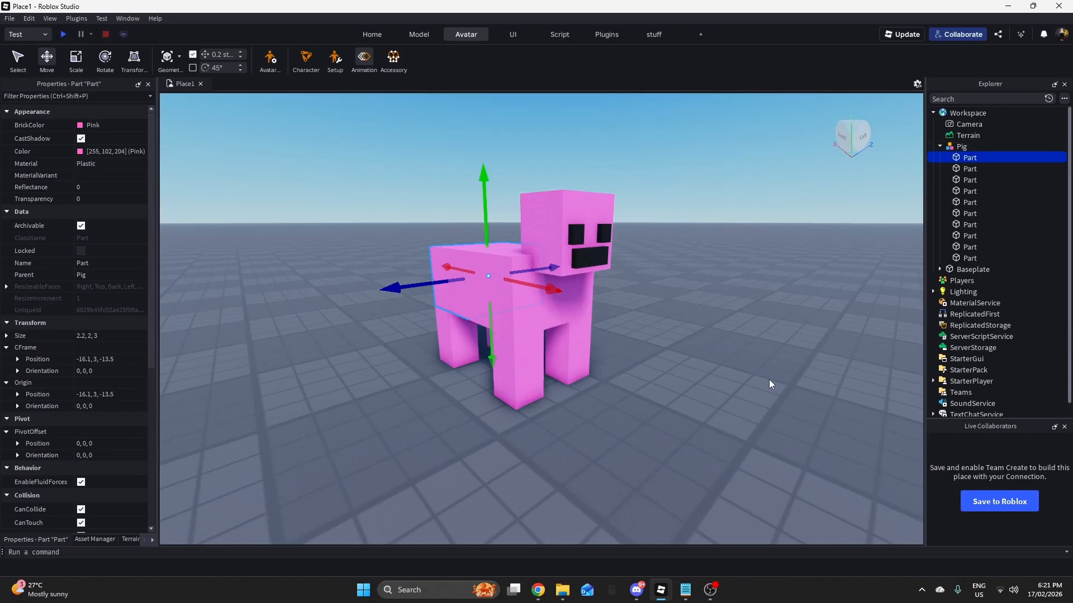
{"action": "left_click", "coordinate": [320, 191]}
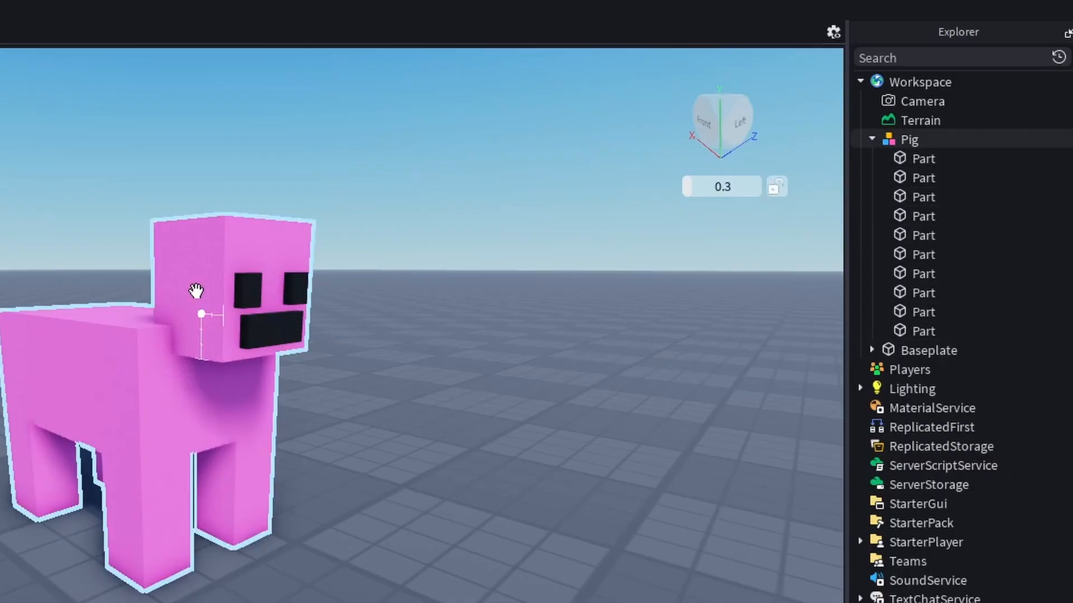
{"action": "left_click", "coordinate": [923, 159]}
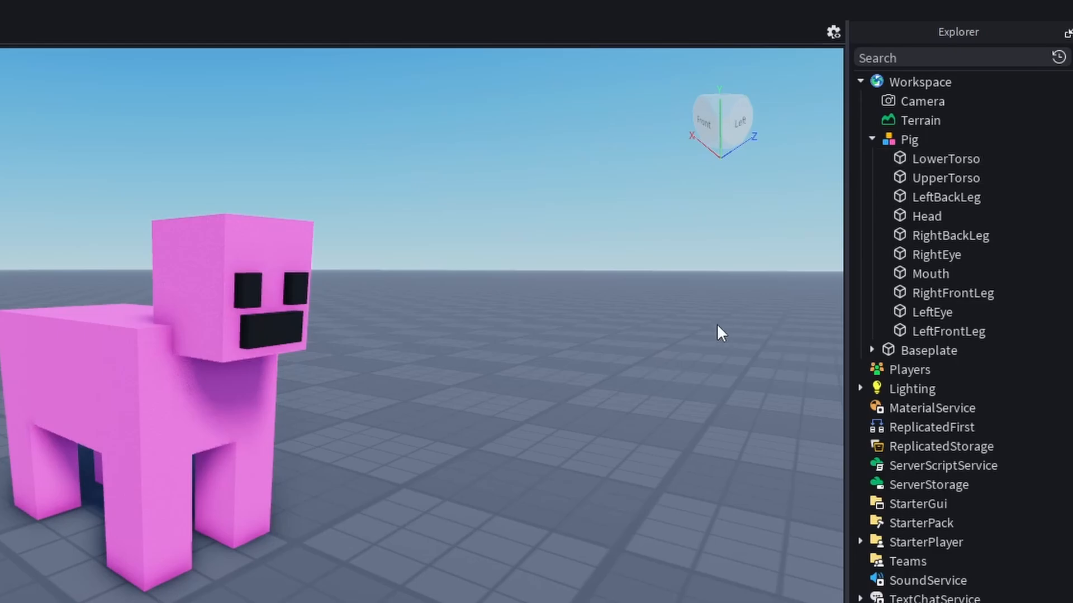
- Check that the renamed parts match the pig's body, comparing the lower torso, head and right eye
{"action": "left_click", "coordinate": [921, 160]}
{"action": "left_click", "coordinate": [927, 215]}
{"action": "left_click", "coordinate": [523, 416]}
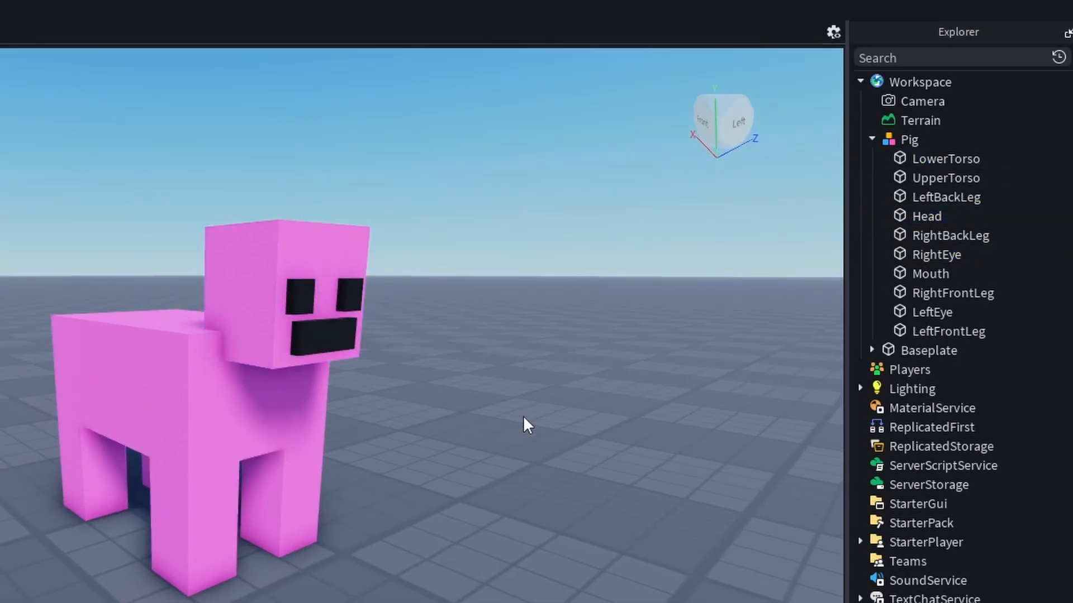
{"action": "key", "text": "w"}
{"action": "right_click_drag", "start_coordinate": [524, 416], "coordinate": [526, 416]}
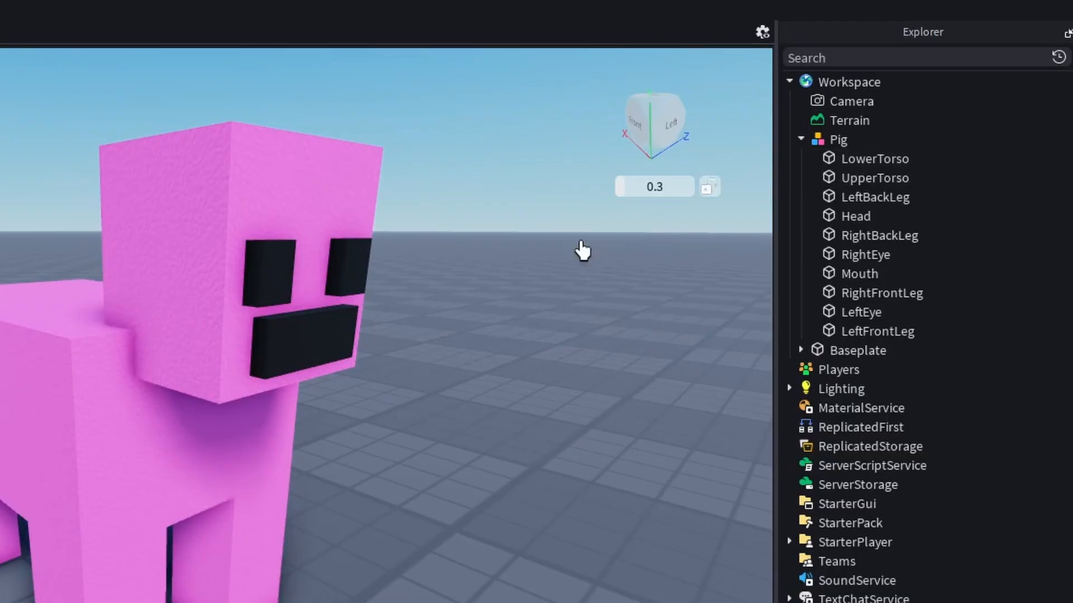
{"action": "left_click", "coordinate": [165, 342]}
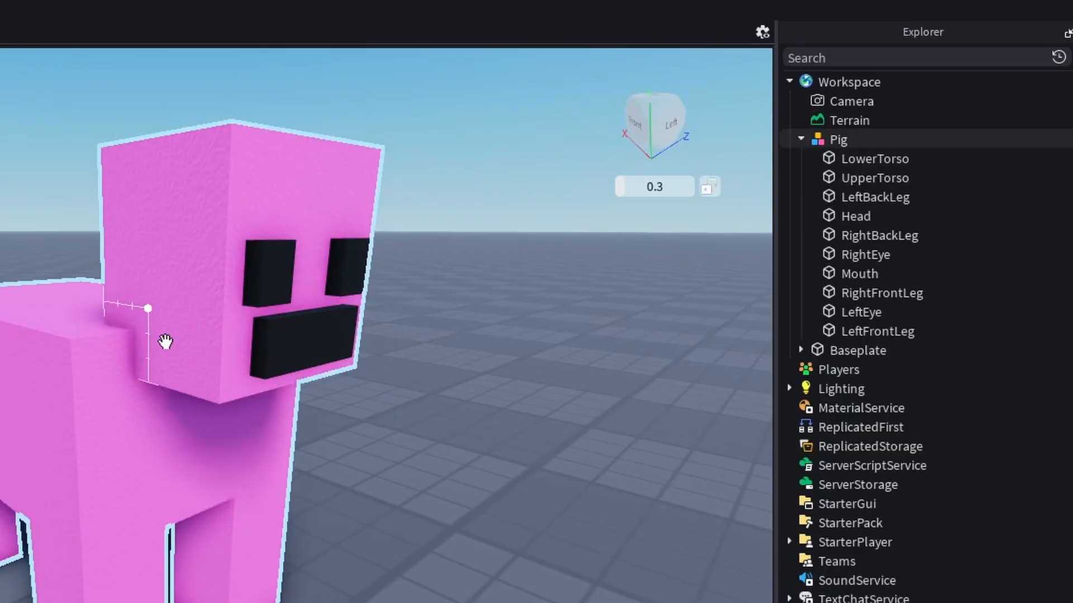
{"action": "left_click", "coordinate": [274, 279]}
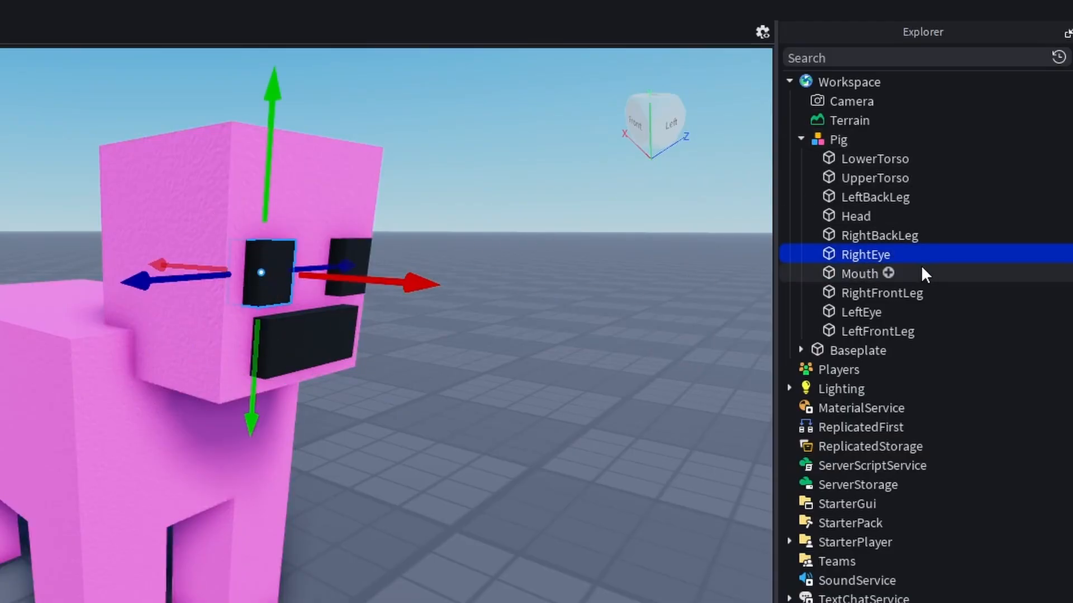
{"action": "left_click", "coordinate": [464, 296]}
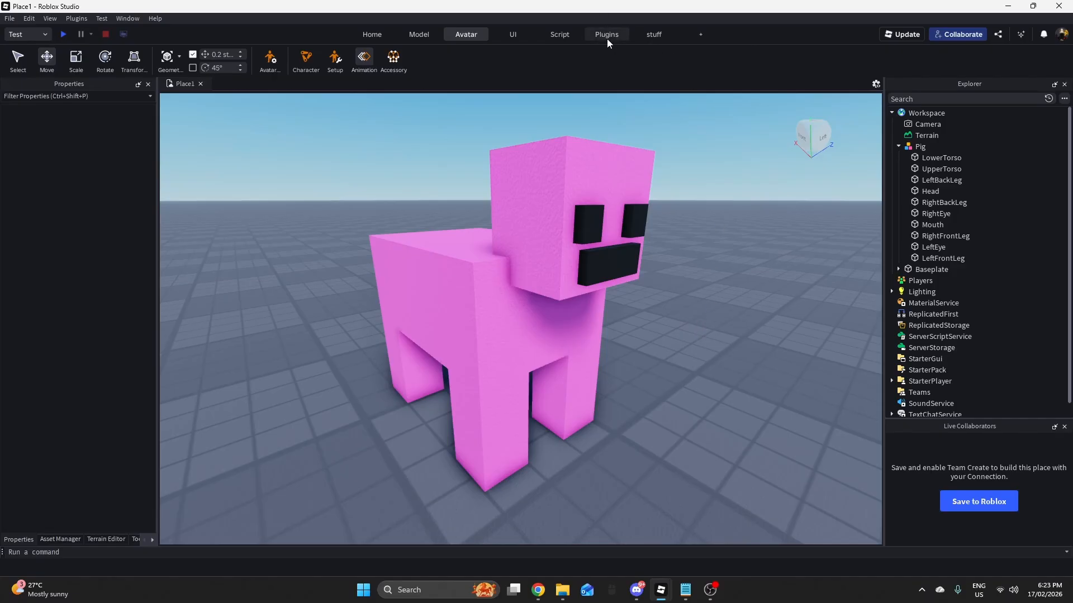
- Add a Humanoid object inside the Pig model
{"action": "left_click", "coordinate": [608, 36]}
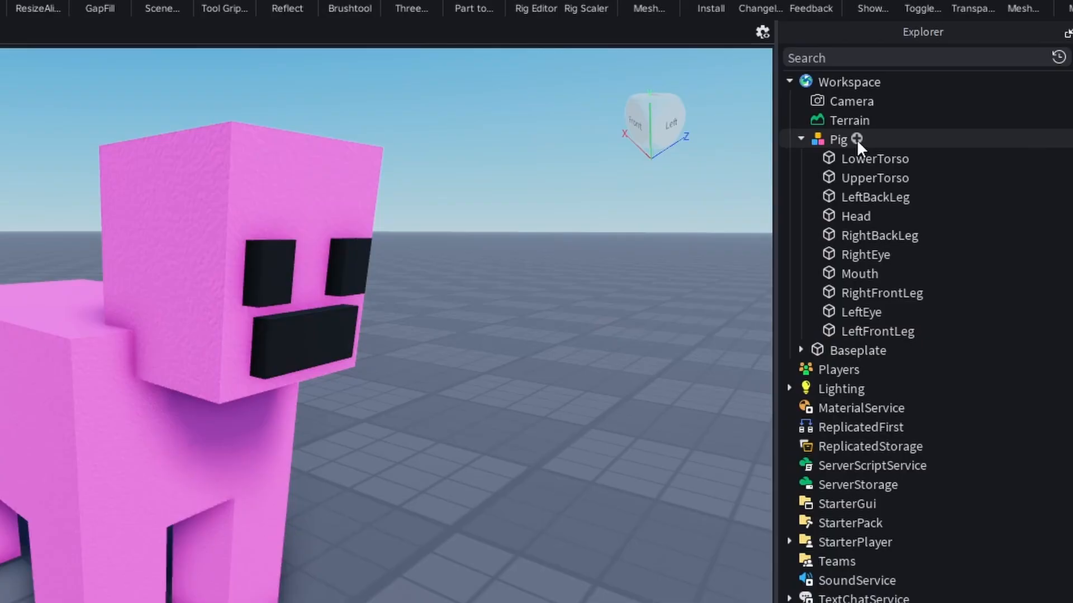
{"action": "left_click", "coordinate": [930, 145]}
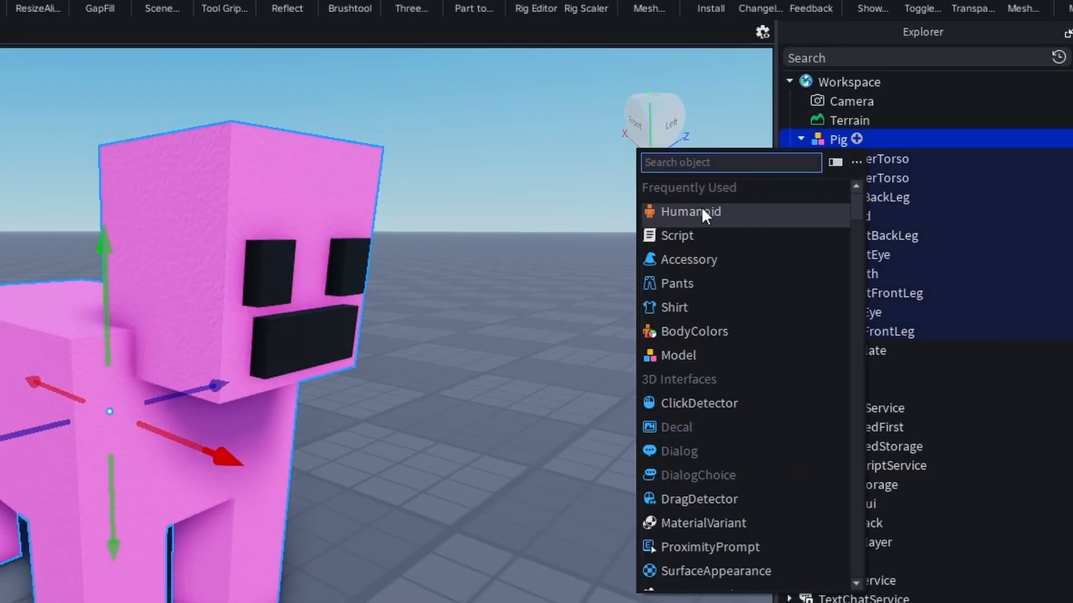
{"action": "left_click", "coordinate": [698, 211]}
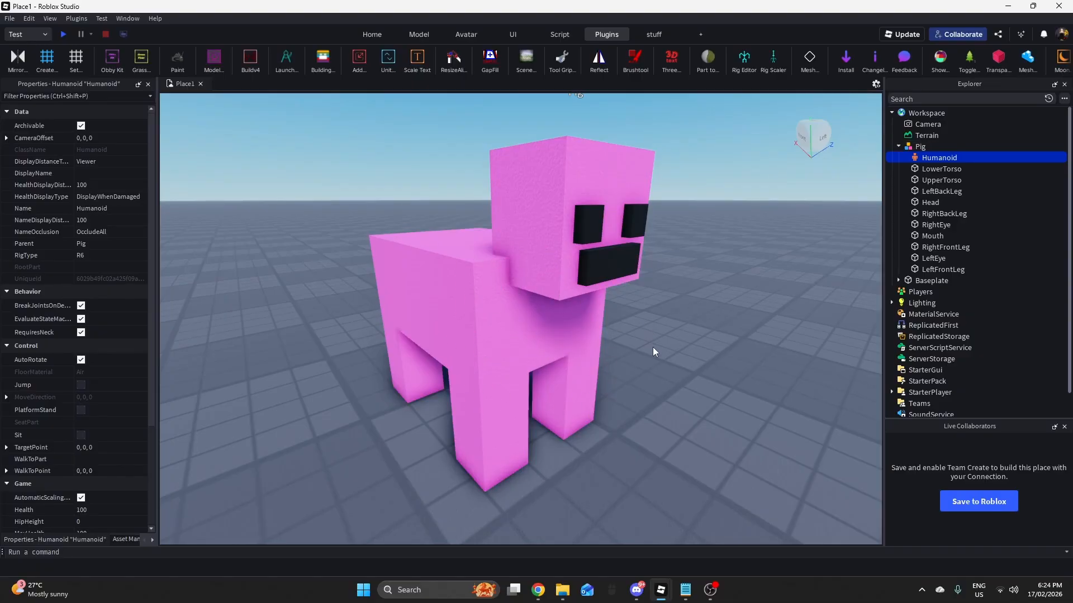
{"action": "right_click_drag", "start_coordinate": [652, 347], "coordinate": [660, 365]}
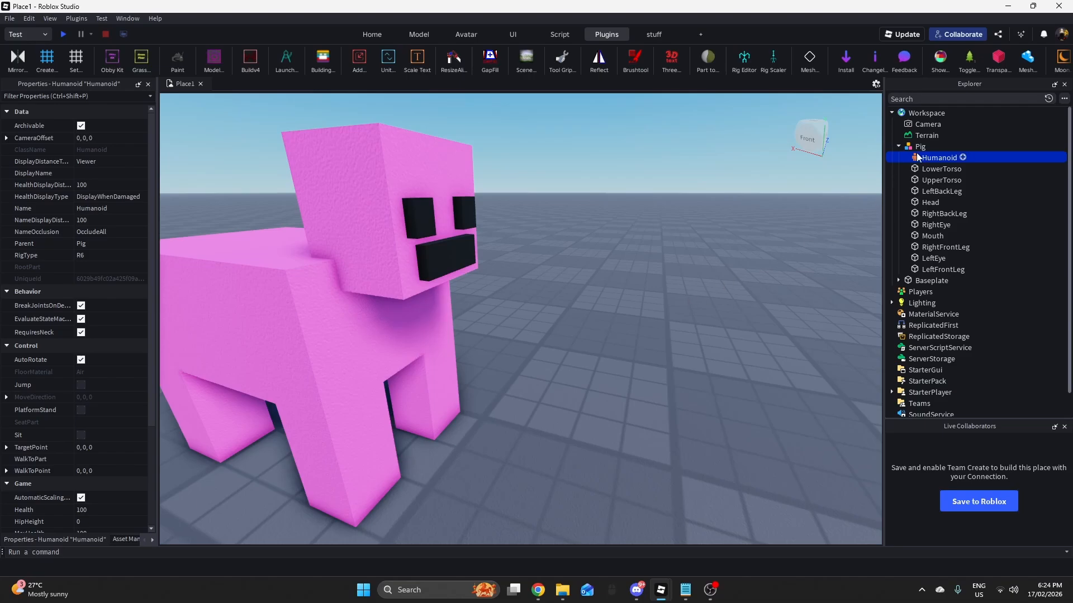
{"action": "right_click_drag", "start_coordinate": [701, 292], "coordinate": [653, 306]}
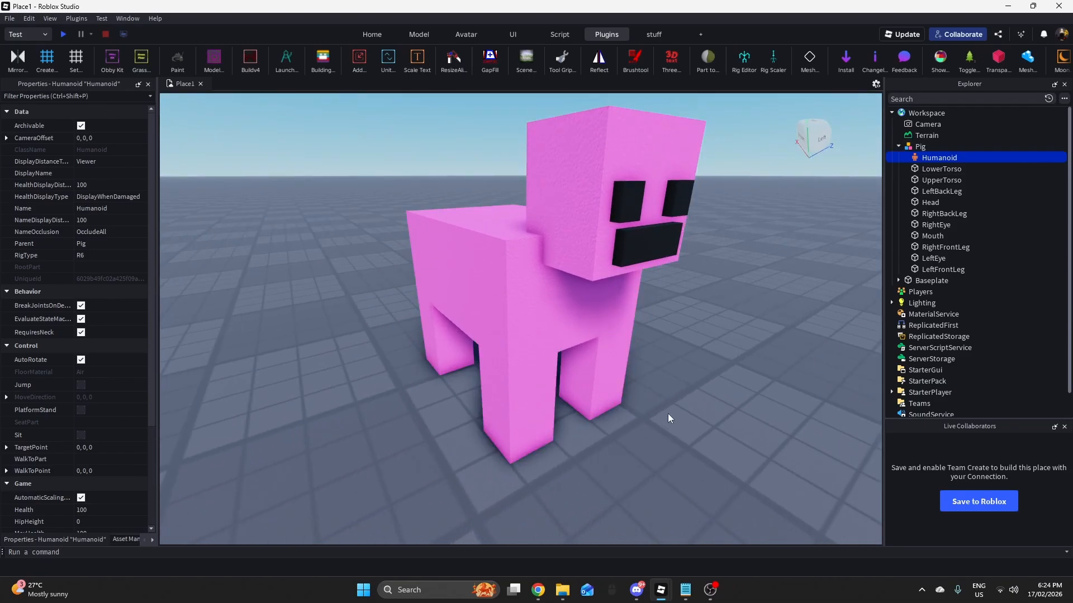
{"action": "right_click_drag", "start_coordinate": [668, 418], "coordinate": [669, 418]}
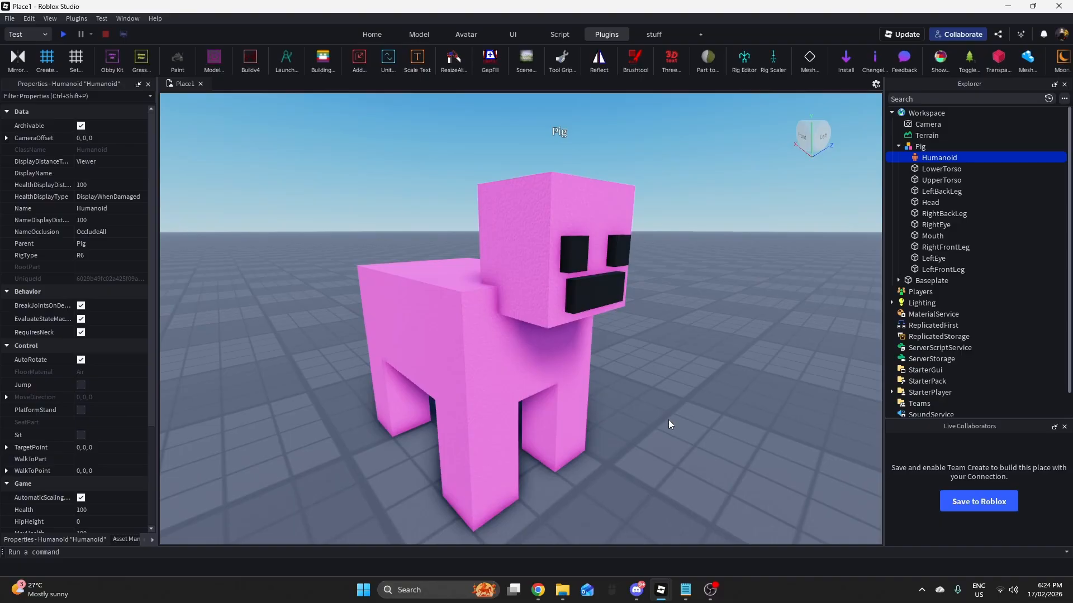
- Set the Humanoid's DisplayDistanceType to None
{"action": "right_click_drag", "start_coordinate": [589, 179], "coordinate": [529, 224]}
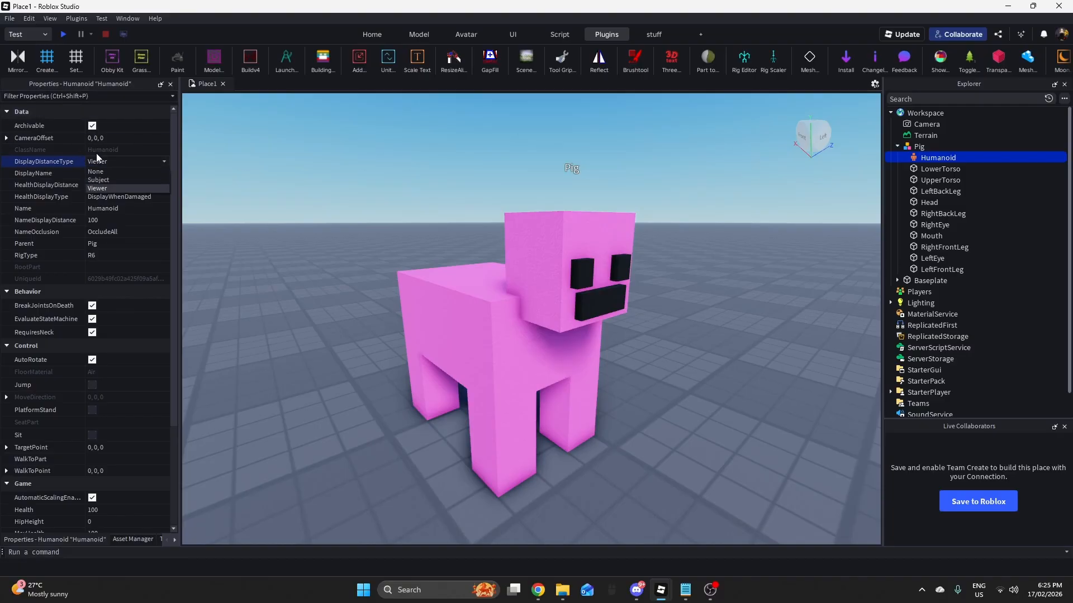
{"action": "left_click", "coordinate": [102, 172]}
{"action": "left_click", "coordinate": [551, 156]}
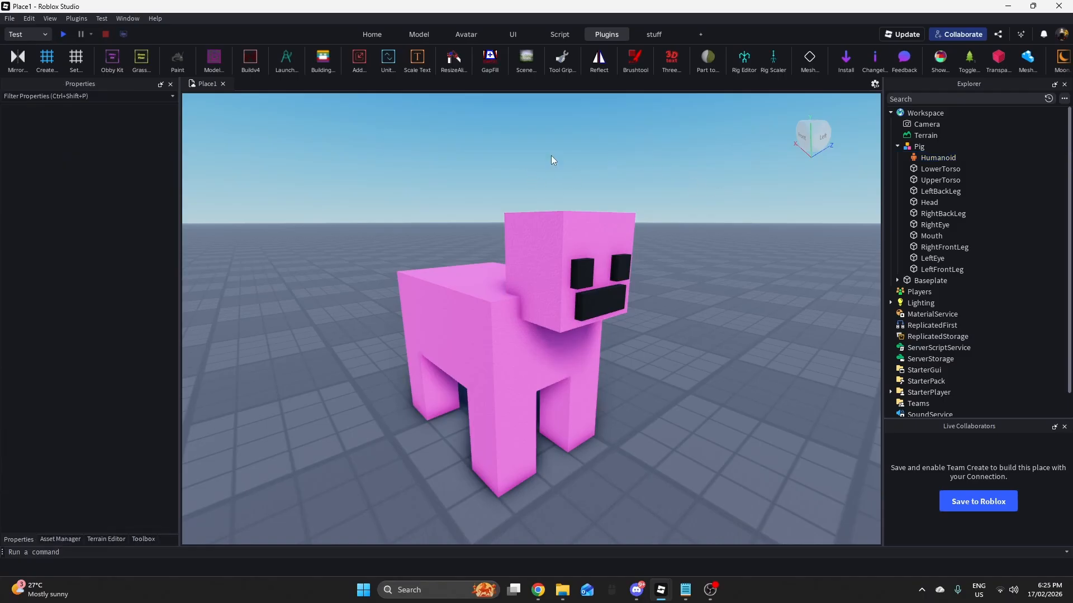
{"action": "left_click", "coordinate": [935, 157]}
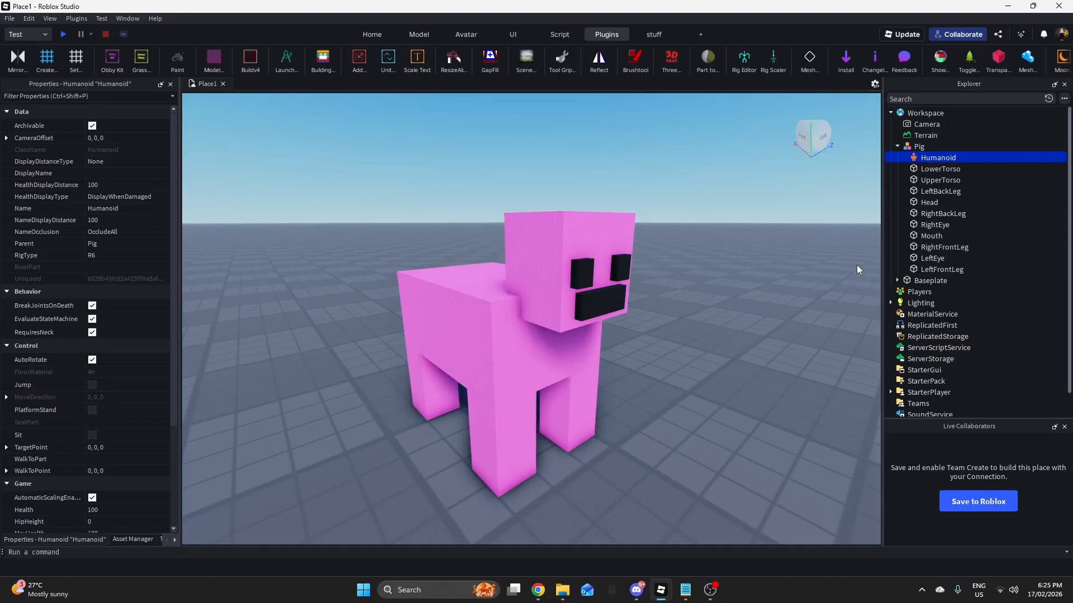
- Add a Part inside the Pig model, placed above the body, and set its size to 1, 1, 1
{"action": "left_click", "coordinate": [930, 147]}
{"action": "type", "text": "part"}
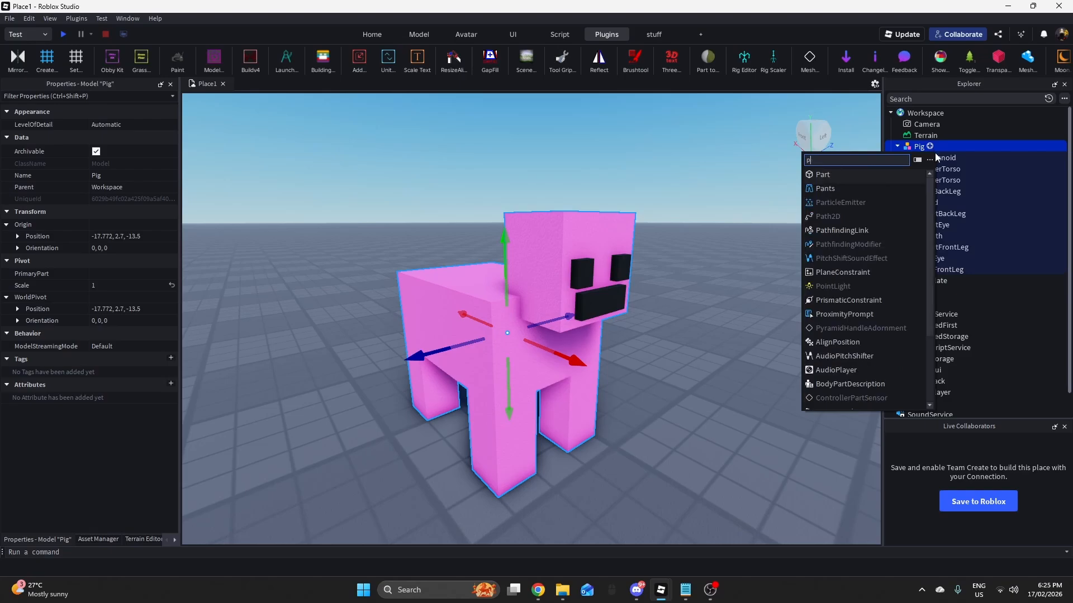
{"action": "left_click", "coordinate": [853, 176]}
{"action": "left_click_drag", "start_coordinate": [585, 248], "coordinate": [529, 248]}
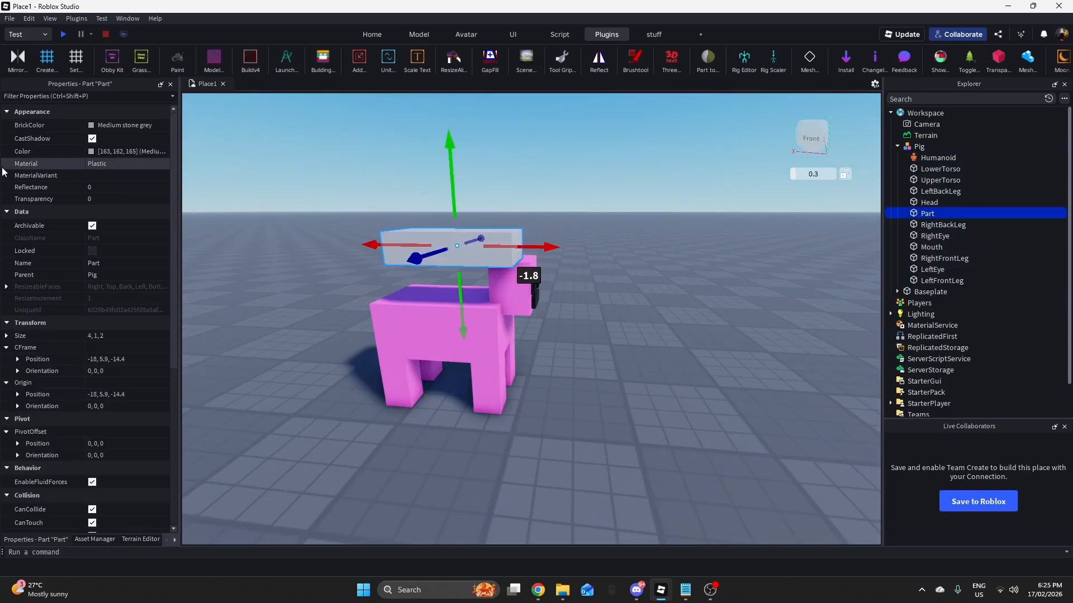
{"action": "left_click", "coordinate": [370, 35]}
{"action": "key", "text": "ctrl+3"}
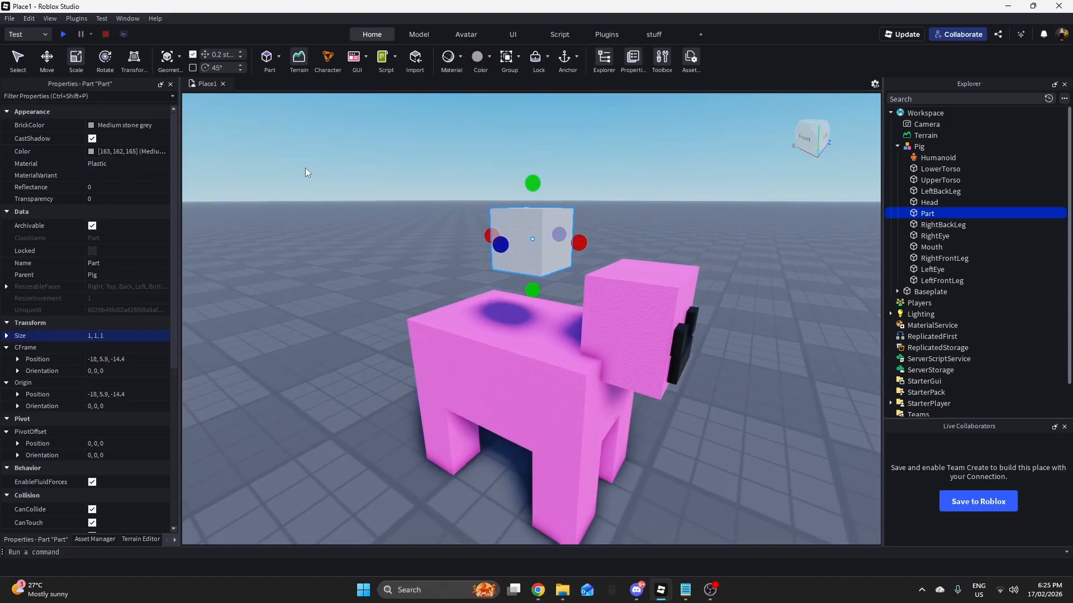
- Make the new cube part above the pig invisible by setting its transparency to 1
{"action": "left_click", "coordinate": [46, 56]}
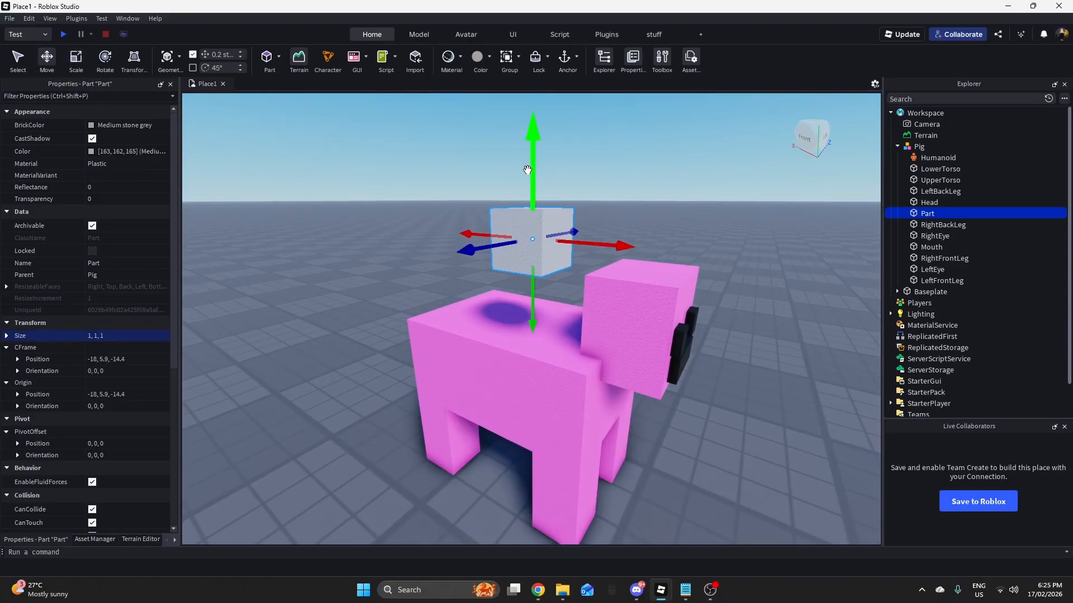
{"action": "left_click_drag", "start_coordinate": [527, 170], "coordinate": [519, 228]}
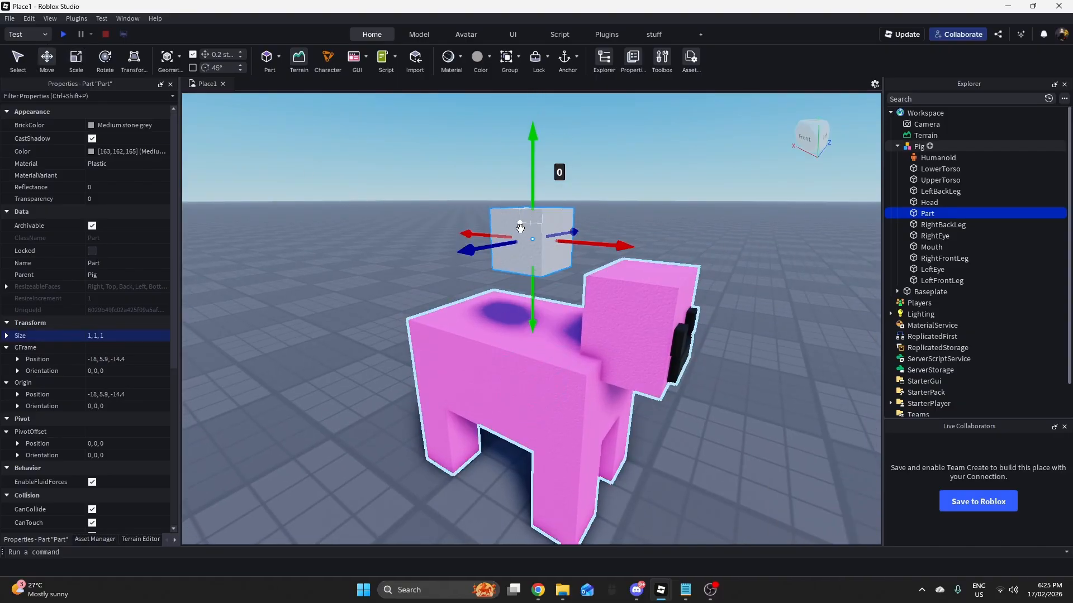
{"action": "left_click", "coordinate": [102, 200]}
{"action": "type", "text": "1"}
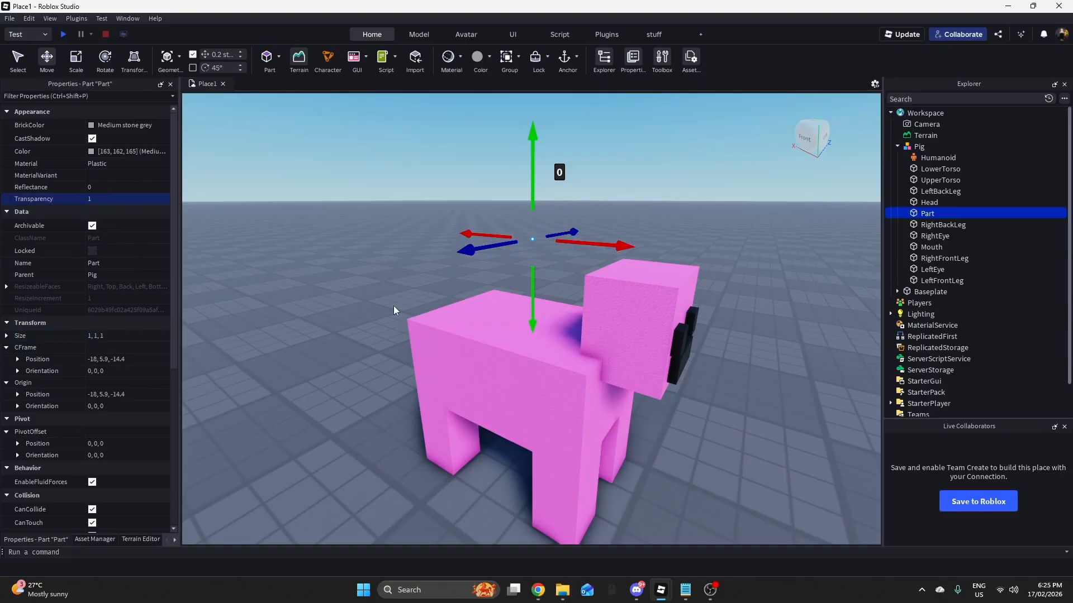
- Lower the invisible part into the pig's torso, to a height of 2.9
{"action": "left_click_drag", "start_coordinate": [533, 162], "coordinate": [538, 274]}
{"action": "right_click_drag", "start_coordinate": [540, 274], "coordinate": [540, 265]}
{"action": "key", "text": "q"}
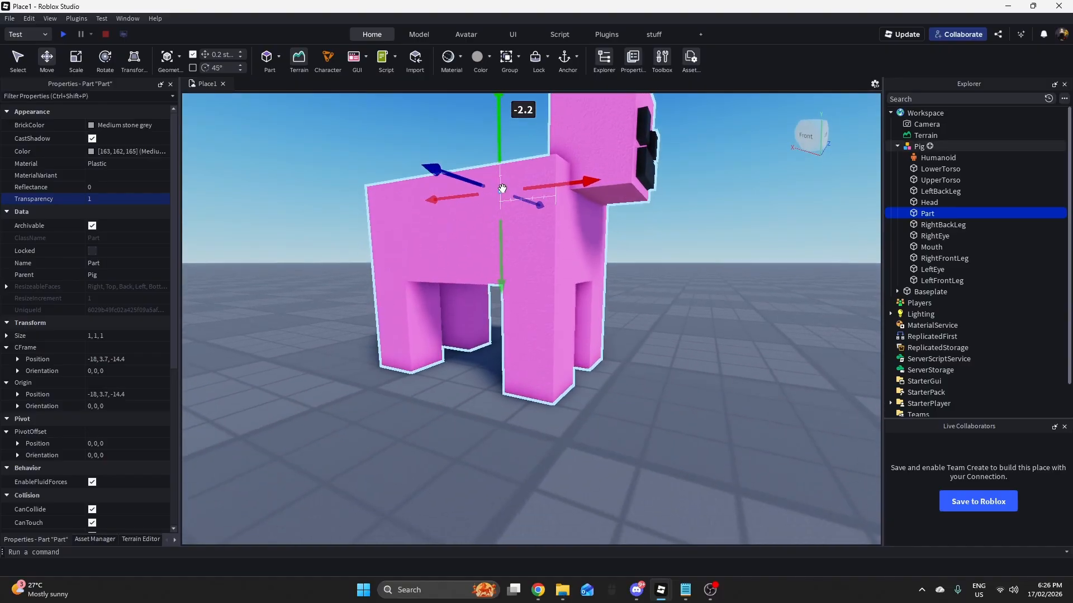
{"action": "key", "text": "e"}
{"action": "left_click_drag", "start_coordinate": [498, 181], "coordinate": [496, 224]}
{"action": "key", "text": "a"}
{"action": "right_click_drag", "start_coordinate": [552, 239], "coordinate": [564, 239]}
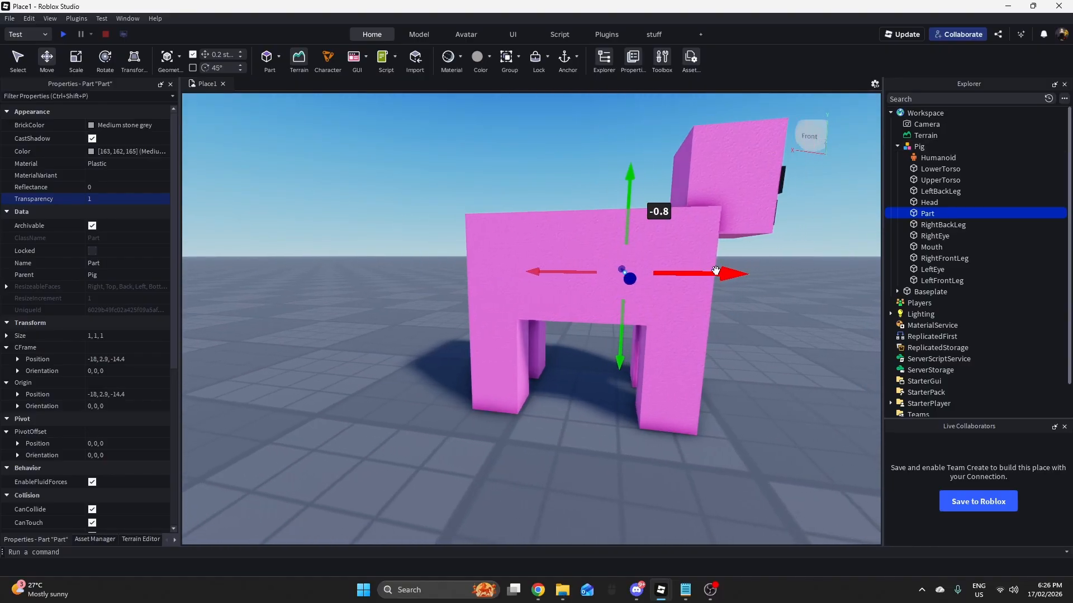
- Shift the invisible part 0.2 studs along the pig's length to centre it in the body, and rename it HumanoidRootPart
{"action": "left_click_drag", "start_coordinate": [705, 276], "coordinate": [693, 277]}
{"action": "key", "text": "s"}
{"action": "right_click_drag", "start_coordinate": [714, 285], "coordinate": [712, 287]}
{"action": "key", "text": "e"}
{"action": "key", "text": "d"}
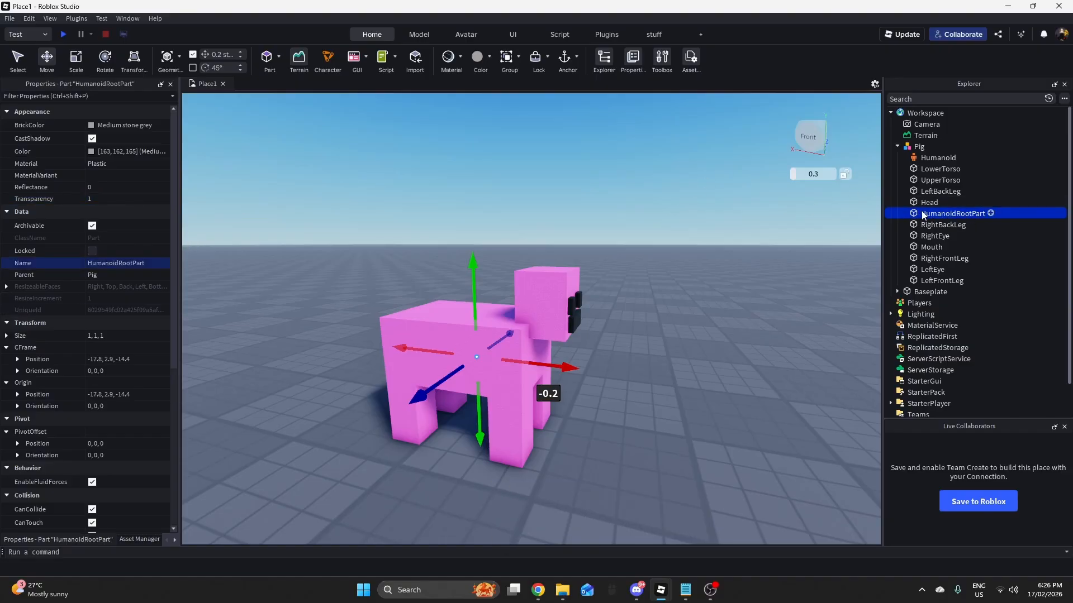
{"action": "right_click_drag", "start_coordinate": [799, 272], "coordinate": [799, 274]}
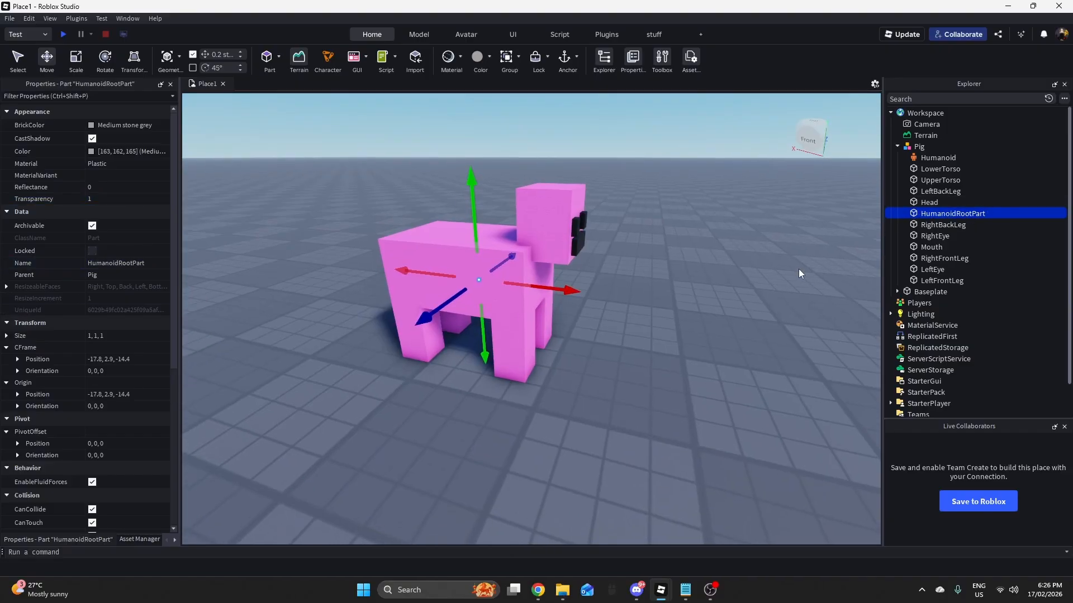
{"action": "key", "text": "f"}
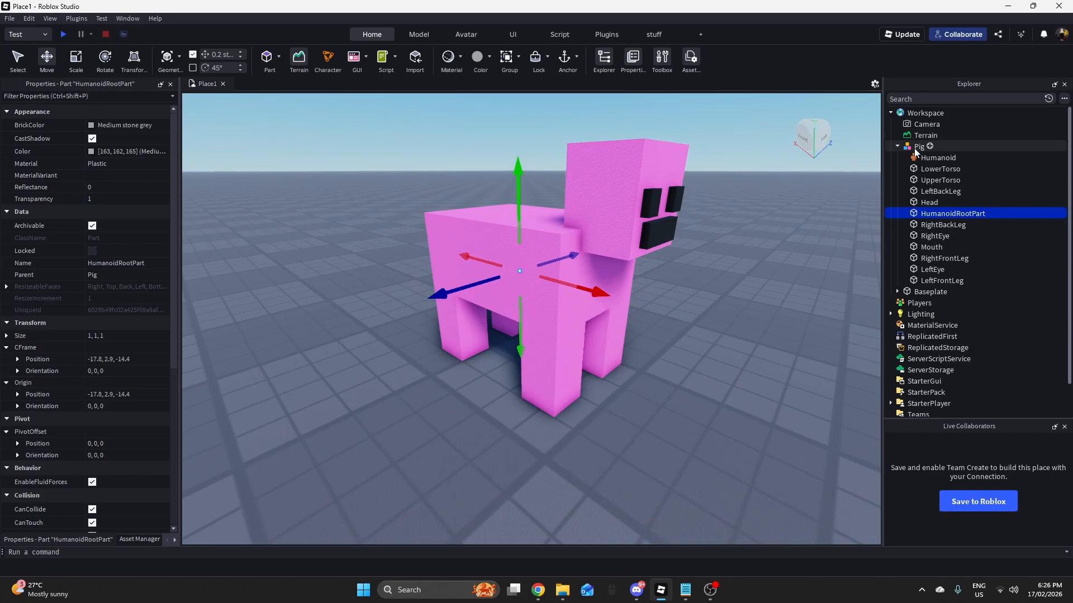
- Set the Pig model's PrimaryPart to HumanoidRootPart
{"action": "left_click", "coordinate": [919, 148]}
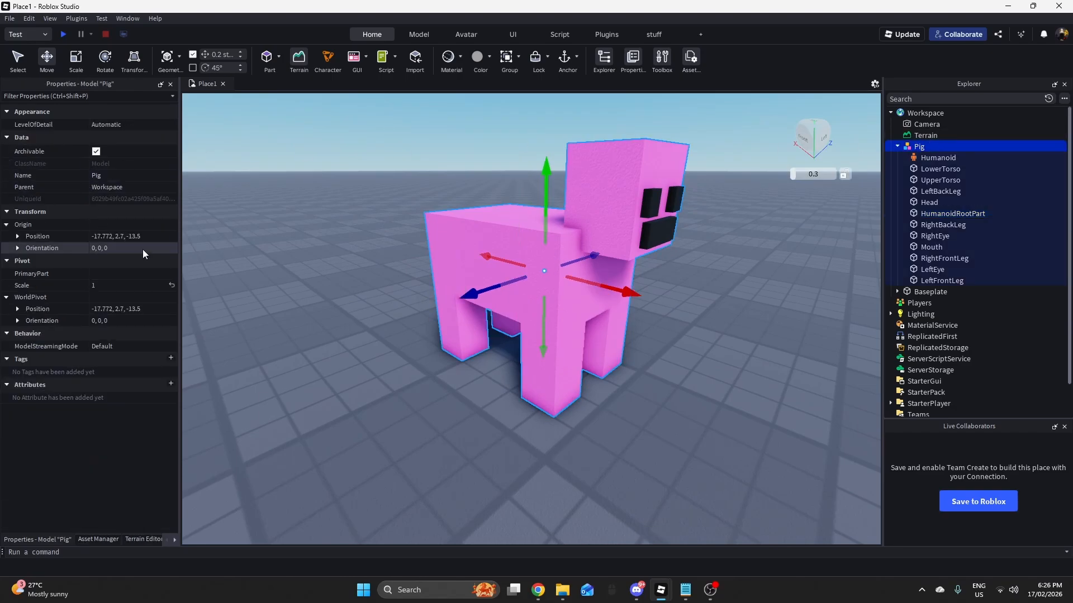
{"action": "left_click", "coordinate": [112, 273]}
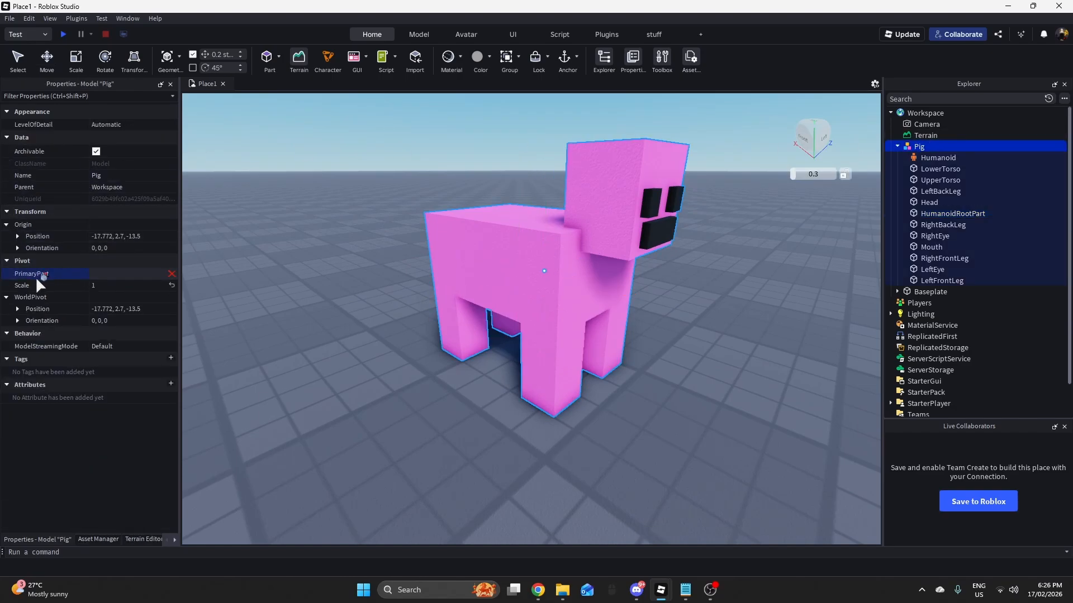
{"action": "left_click", "coordinate": [935, 215]}
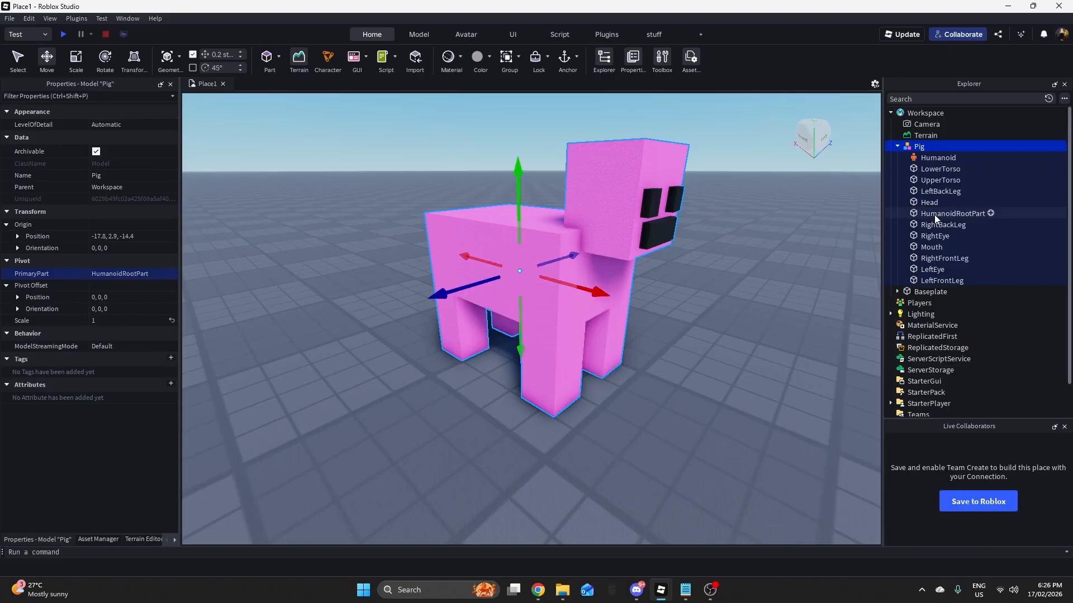
- Open the Rig Editor plugin and dock it below the Explorer in place of Live Collaborators
{"action": "right_click_drag", "start_coordinate": [687, 313], "coordinate": [695, 309]}
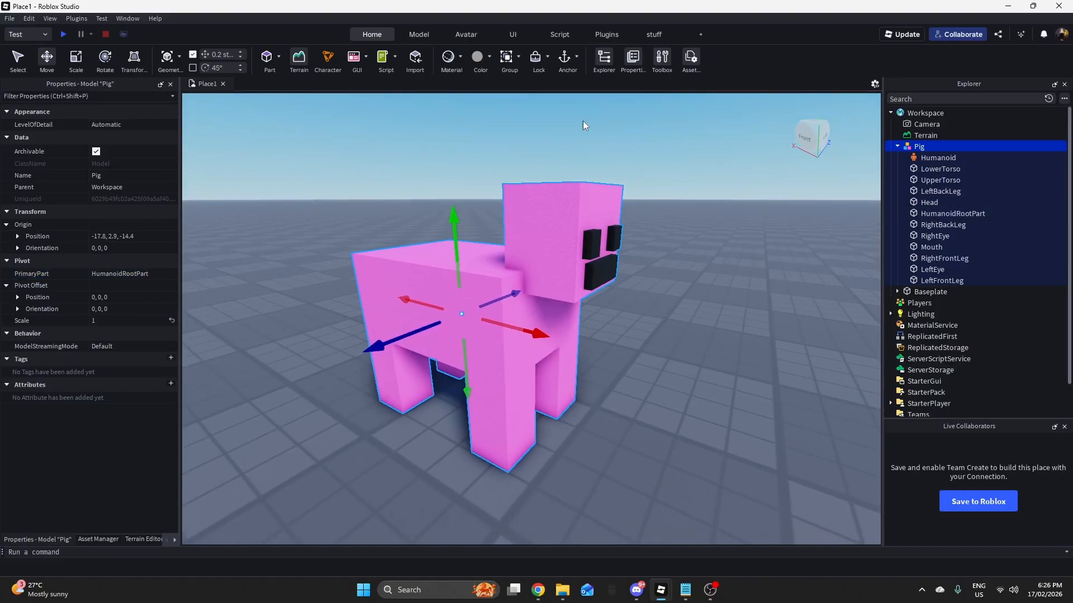
{"action": "left_click", "coordinate": [606, 35]}
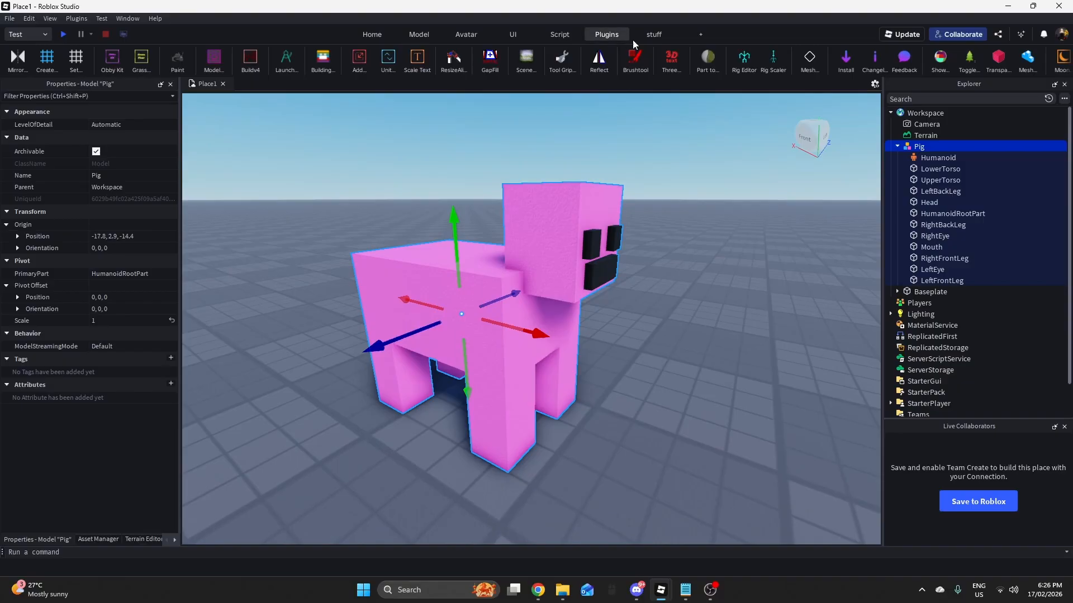
{"action": "left_click", "coordinate": [745, 61]}
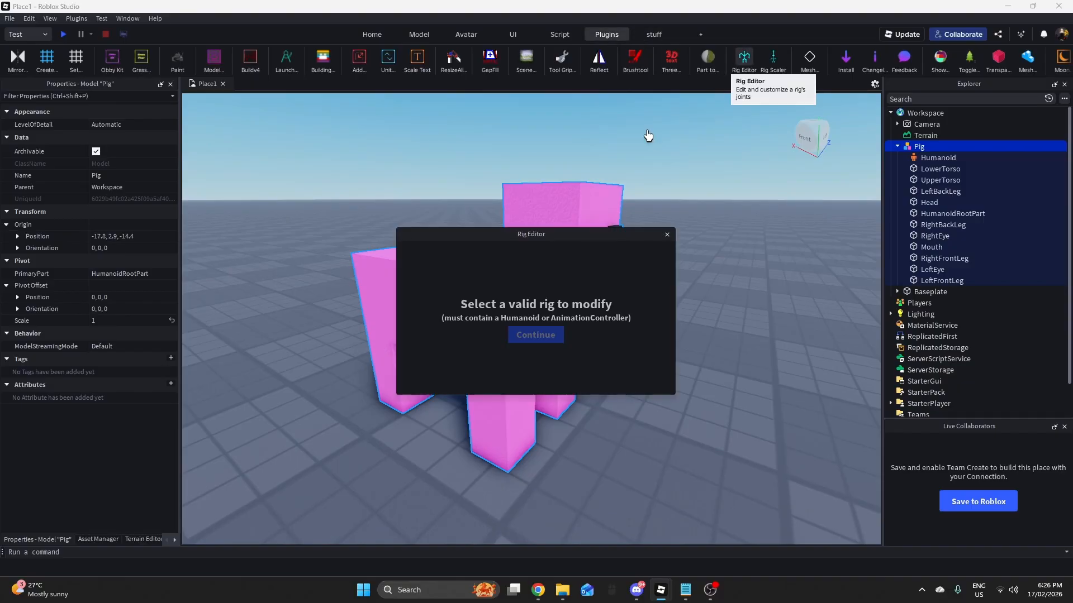
{"action": "left_click", "coordinate": [1064, 427]}
{"action": "left_click_drag", "start_coordinate": [524, 229], "coordinate": [933, 393]}
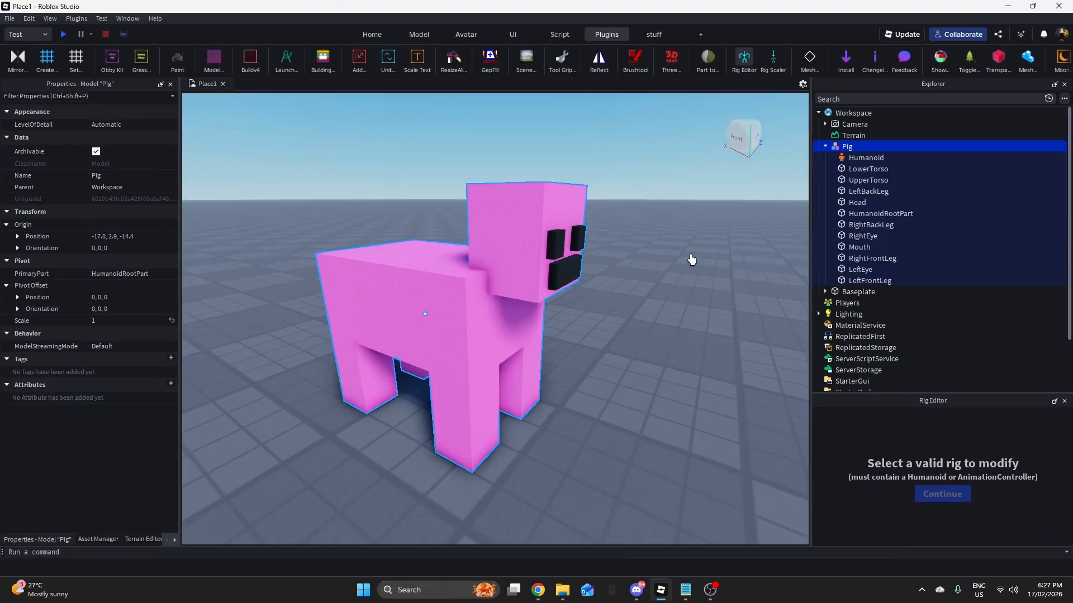
- Choose the Pig model as the rig to modify and continue to joint creation
{"action": "right_click_drag", "start_coordinate": [682, 409], "coordinate": [684, 409]}
{"action": "right_click_drag", "start_coordinate": [689, 357], "coordinate": [688, 358]}
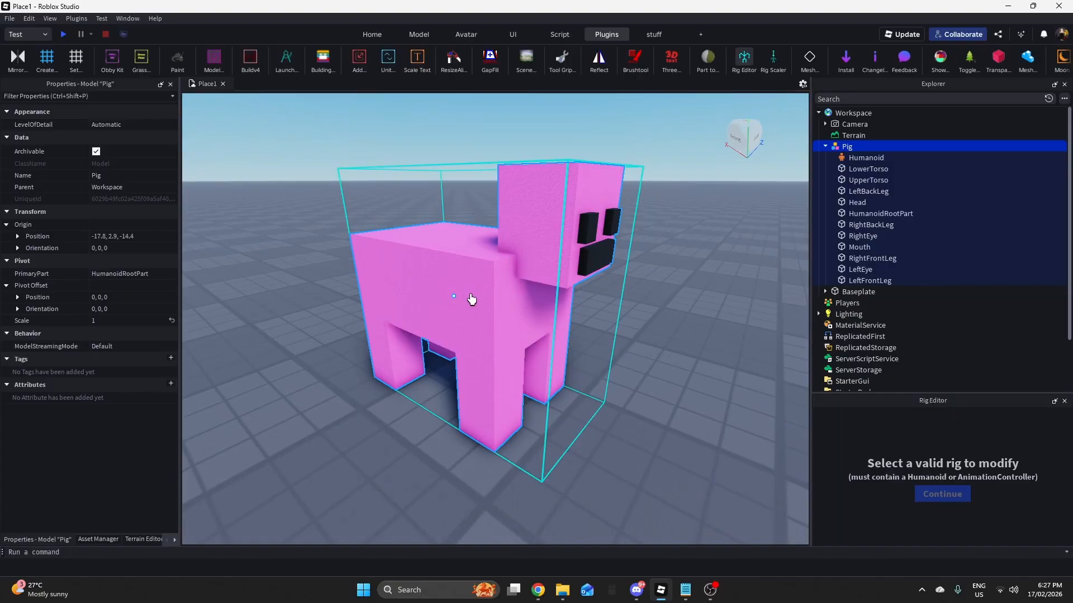
{"action": "left_click", "coordinate": [550, 268]}
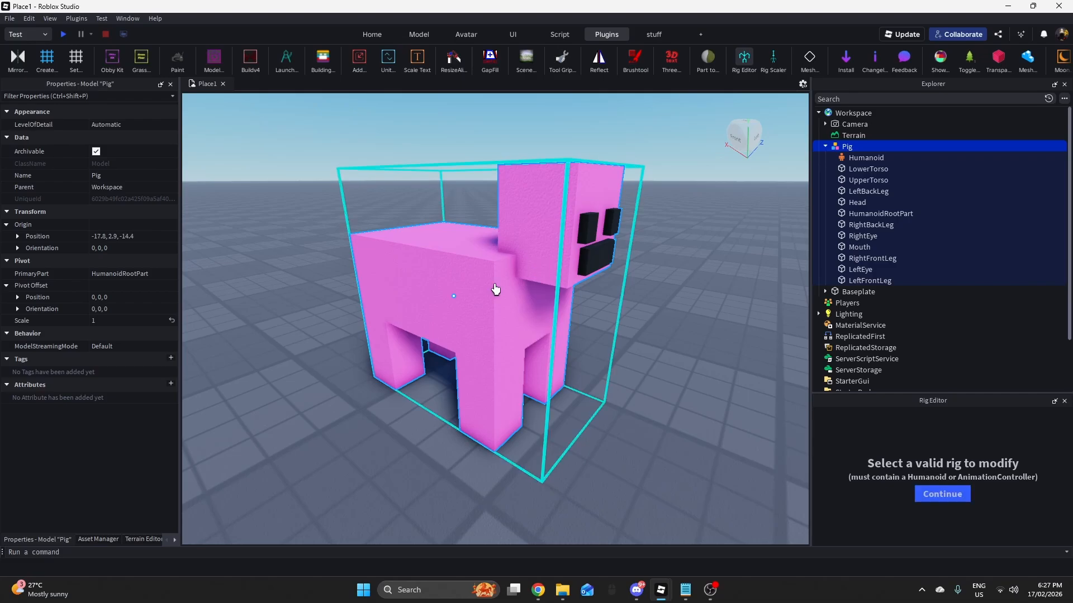
{"action": "left_click", "coordinate": [943, 496]}
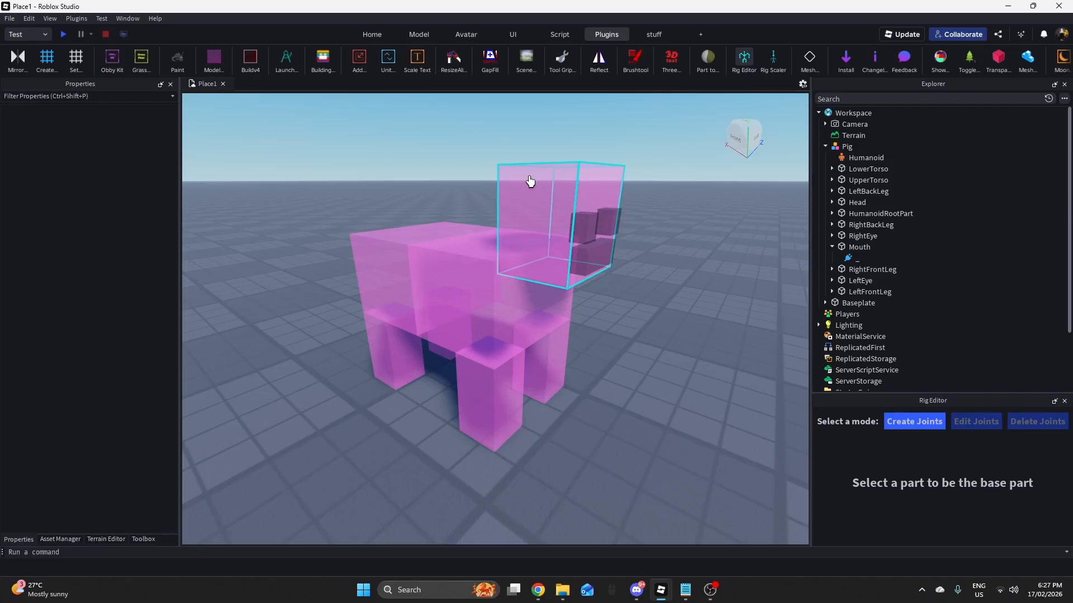
- Create a joint from HumanoidRootPart to the pig's upper torso
{"action": "right_click_drag", "start_coordinate": [708, 334], "coordinate": [705, 330]}
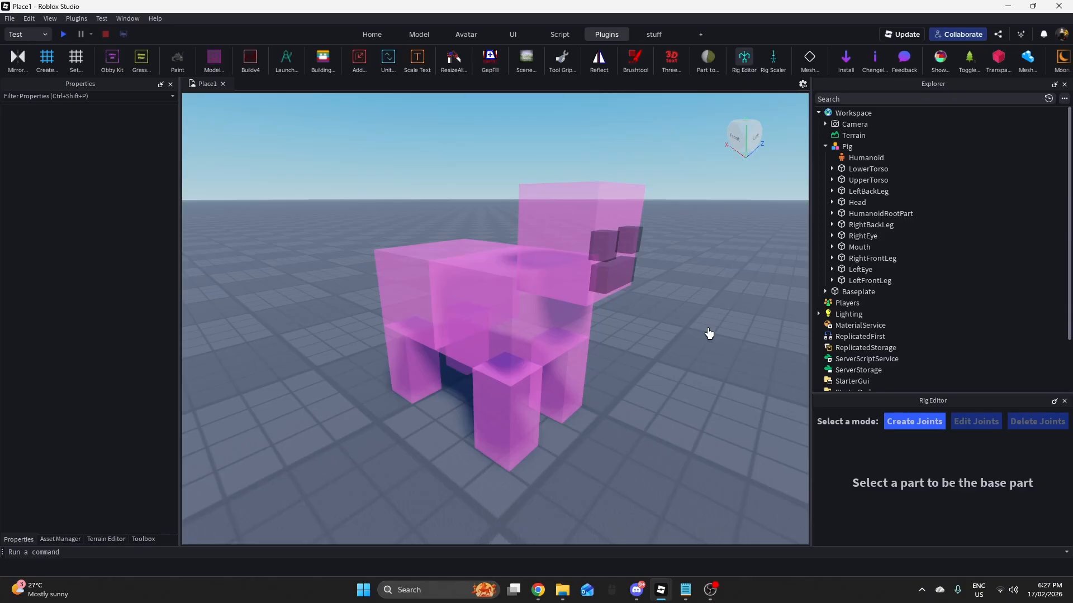
{"action": "left_click", "coordinate": [868, 217]}
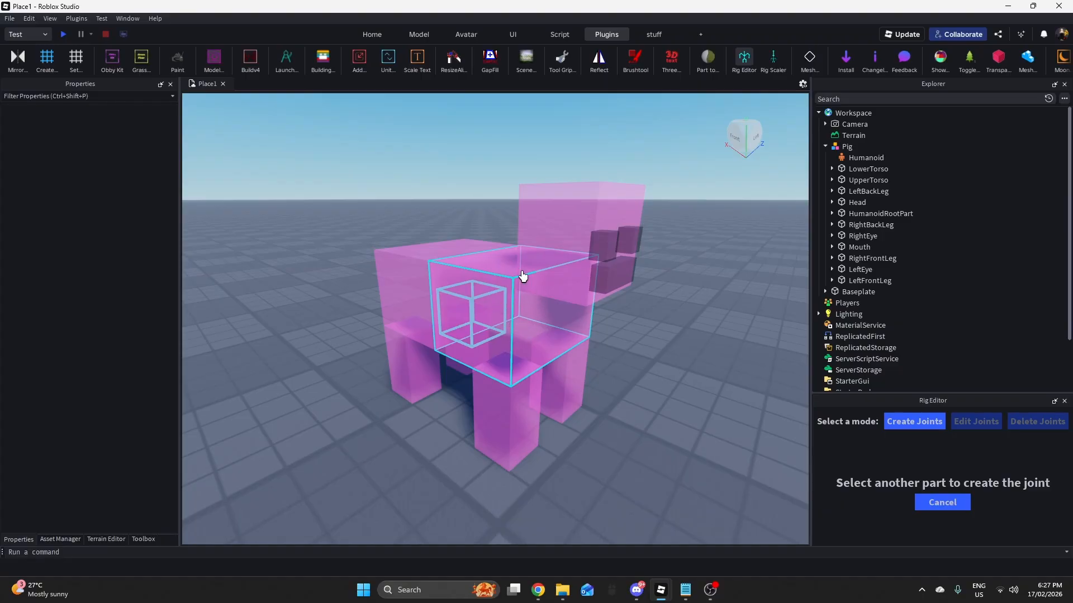
{"action": "left_click", "coordinate": [479, 289]}
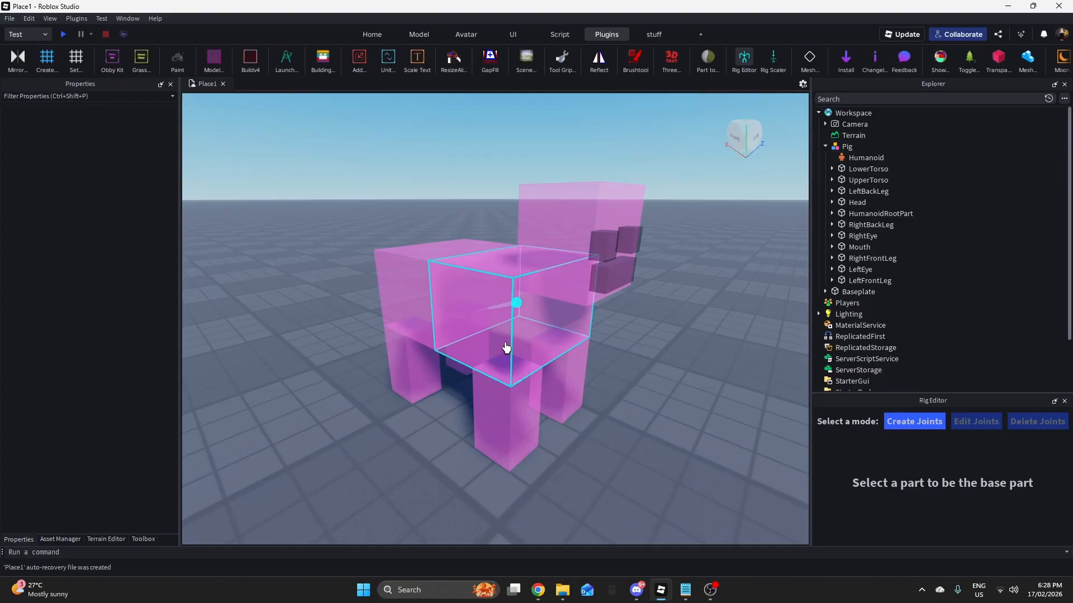
- Create a joint from the upper torso to the front leg on the near side
{"action": "key", "text": "a"}
{"action": "right_click_drag", "start_coordinate": [510, 385], "coordinate": [510, 384]}
{"action": "key", "text": "w"}
{"action": "scroll", "coordinate": [439, 284], "scroll_direction": "down", "scroll_amount": 2}
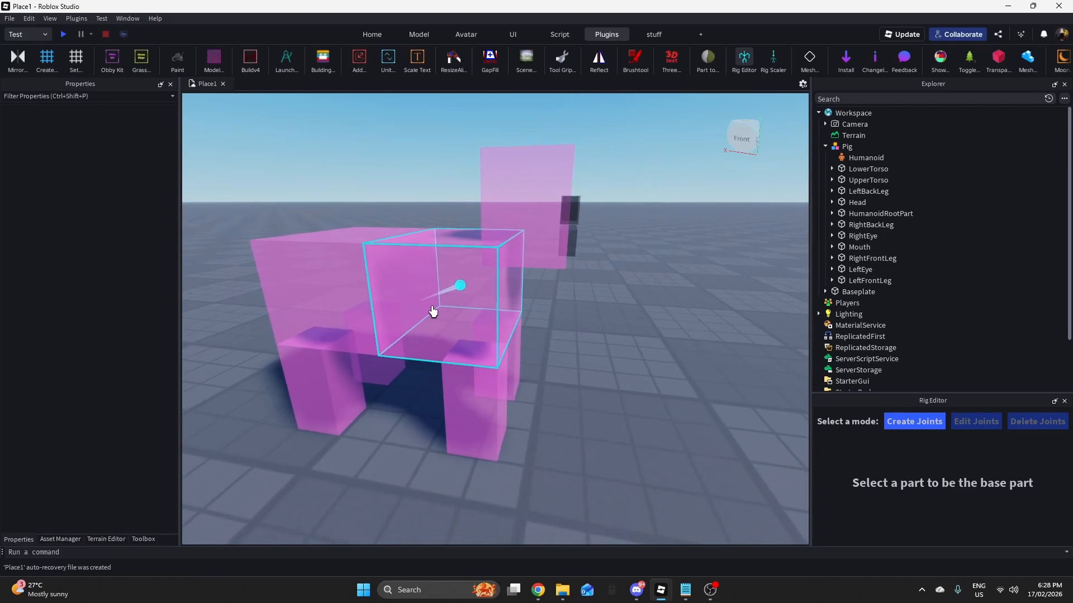
{"action": "key", "text": "d"}
{"action": "right_click_drag", "start_coordinate": [536, 326], "coordinate": [558, 356]}
{"action": "key", "text": "w"}
{"action": "key", "text": "q"}
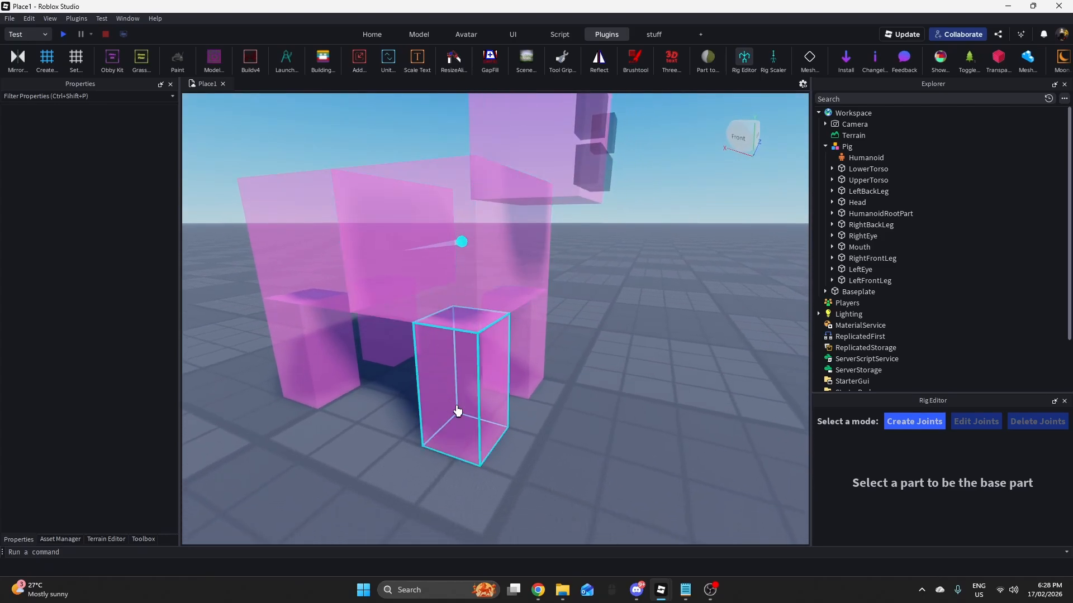
{"action": "key", "text": "w"}
{"action": "key", "text": "a"}
{"action": "key", "text": "e"}
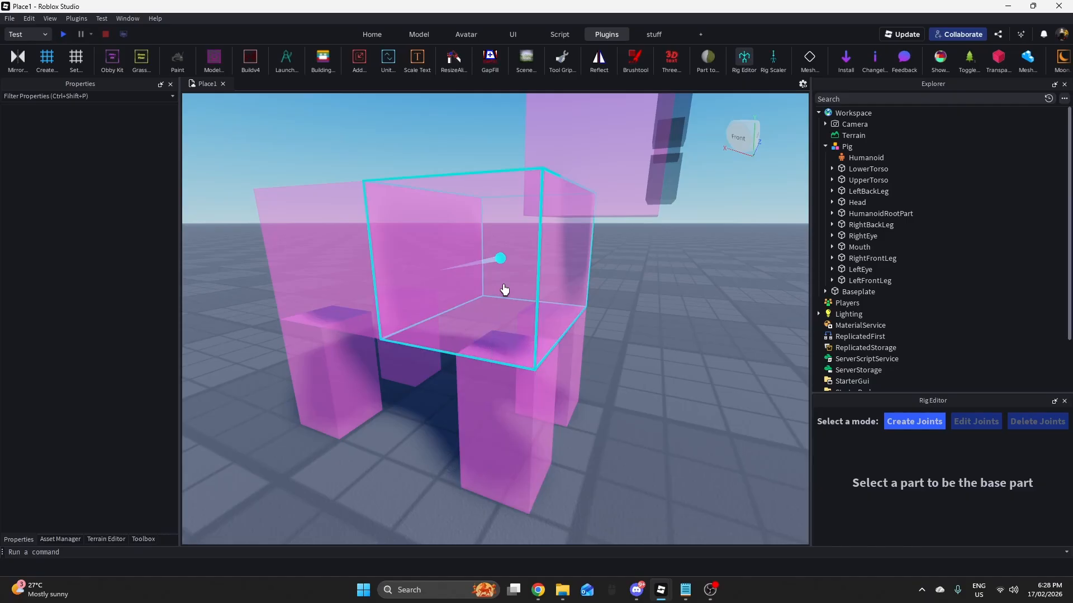
{"action": "left_click", "coordinate": [512, 295]}
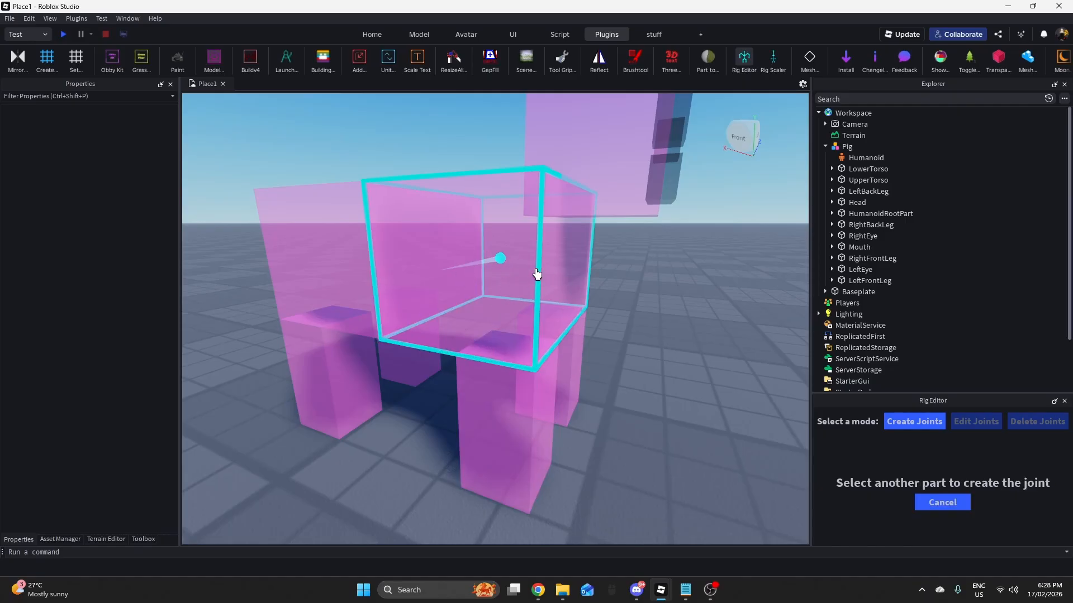
{"action": "left_click", "coordinate": [529, 435]}
- Create a joint from the upper torso to the opposite front leg
{"action": "right_click_drag", "start_coordinate": [529, 435], "coordinate": [551, 403]}
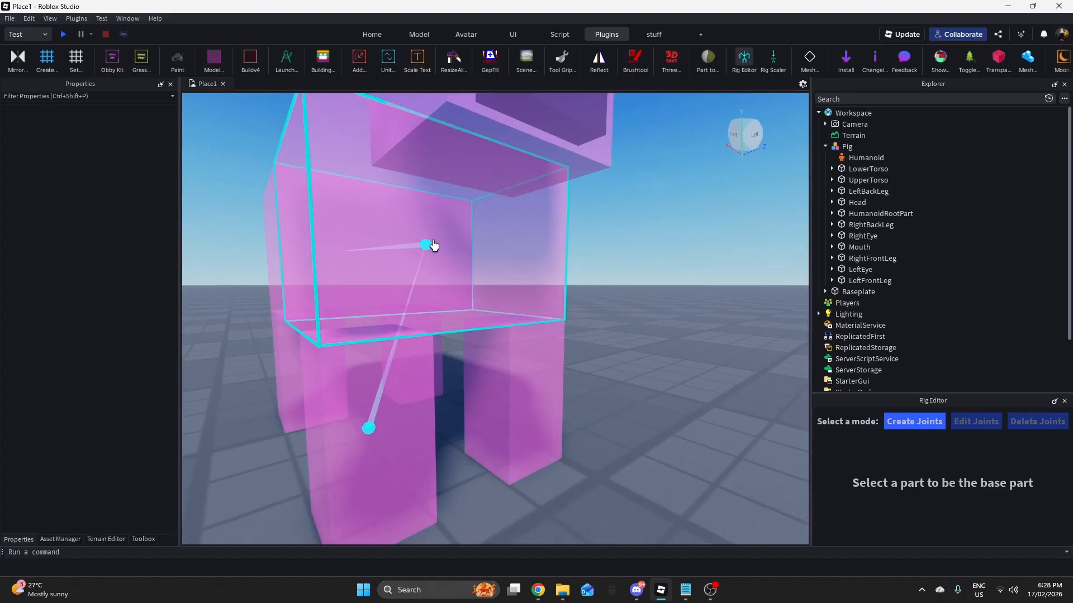
{"action": "left_click", "coordinate": [454, 261]}
{"action": "left_click", "coordinate": [525, 373]}
- Create a joint from the upper torso to the lower torso
{"action": "right_click_drag", "start_coordinate": [526, 373], "coordinate": [558, 360]}
{"action": "key", "text": "a"}
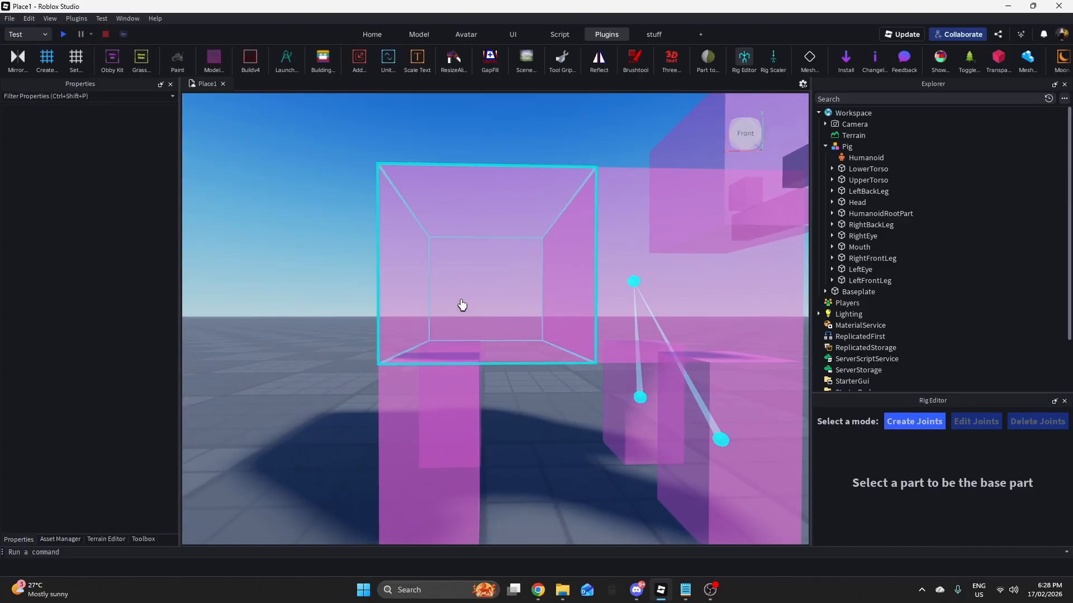
{"action": "right_click_drag", "start_coordinate": [531, 330], "coordinate": [529, 328]}
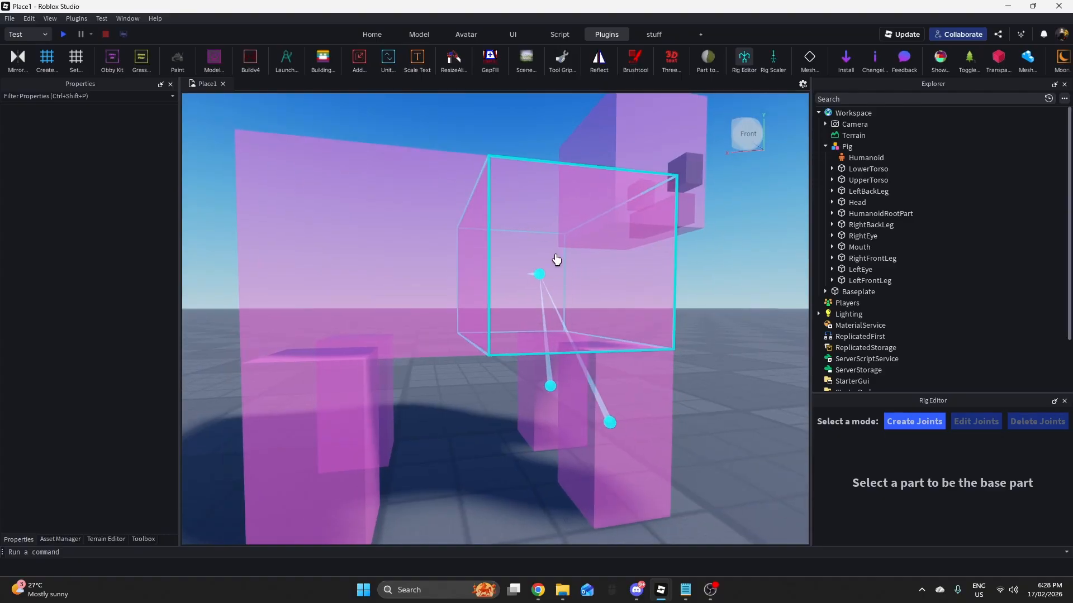
{"action": "left_click", "coordinate": [541, 216]}
{"action": "right_click_drag", "start_coordinate": [435, 229], "coordinate": [431, 229]}
{"action": "left_click", "coordinate": [429, 230]}
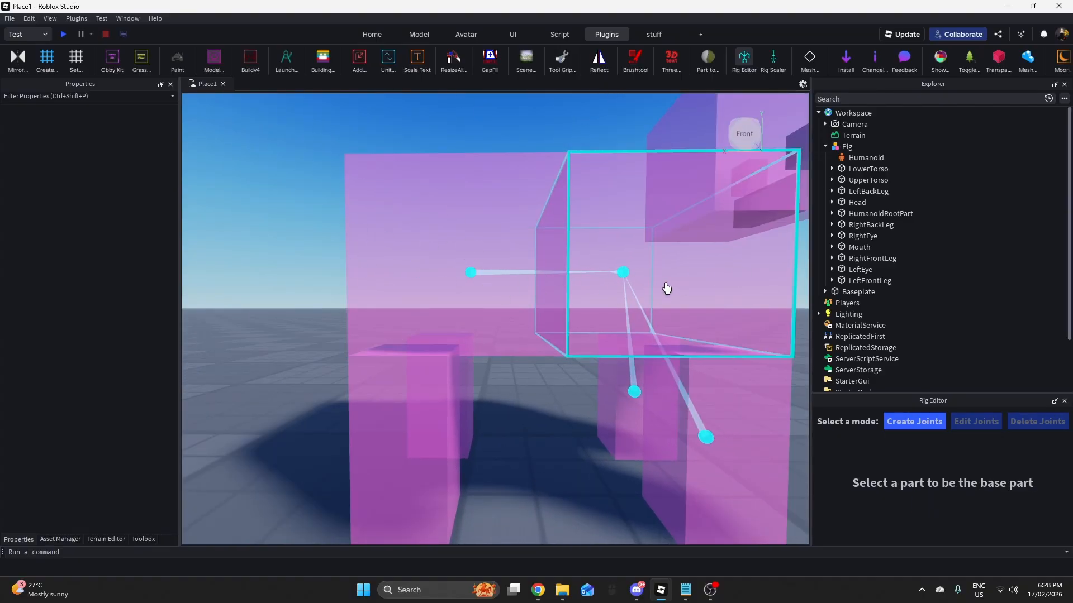
- Create joints from the pig's lower torso to both back legs
{"action": "right_click_drag", "start_coordinate": [564, 319], "coordinate": [565, 321]}
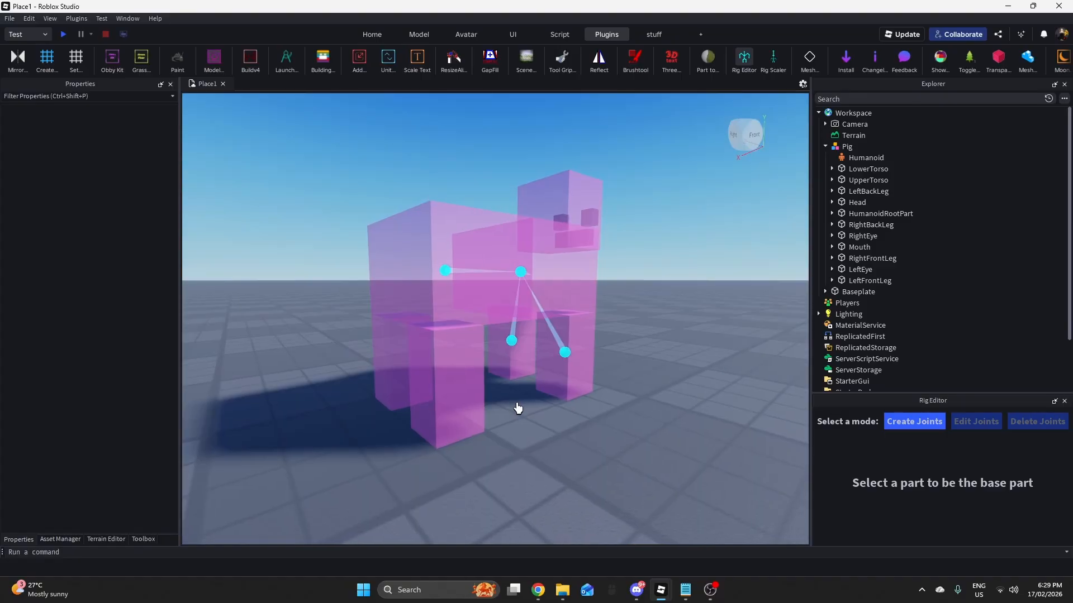
{"action": "key", "text": "w"}
{"action": "key", "text": "a"}
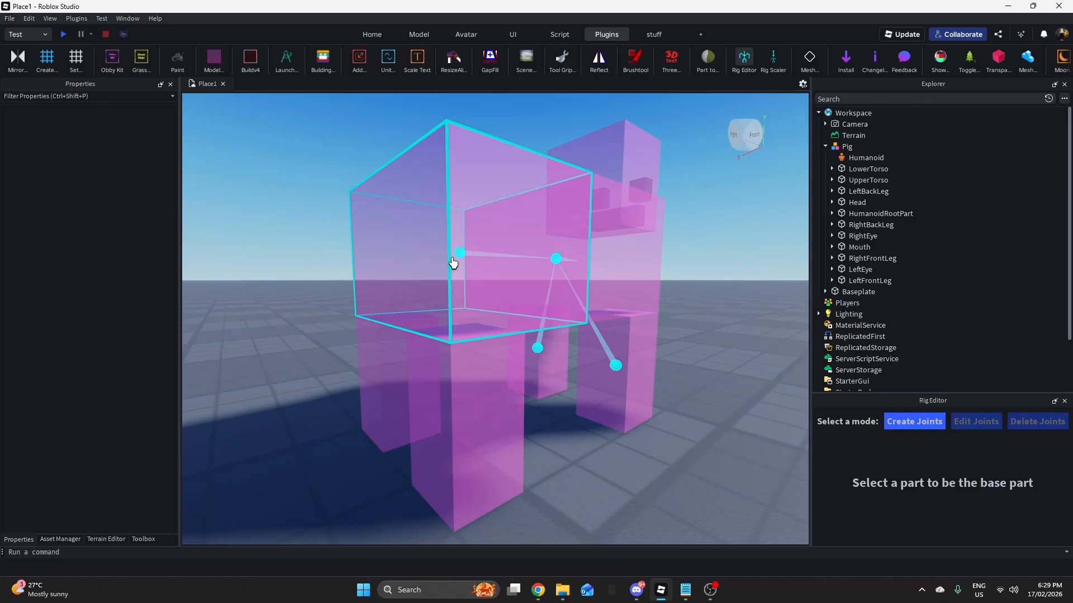
{"action": "left_click", "coordinate": [470, 244]}
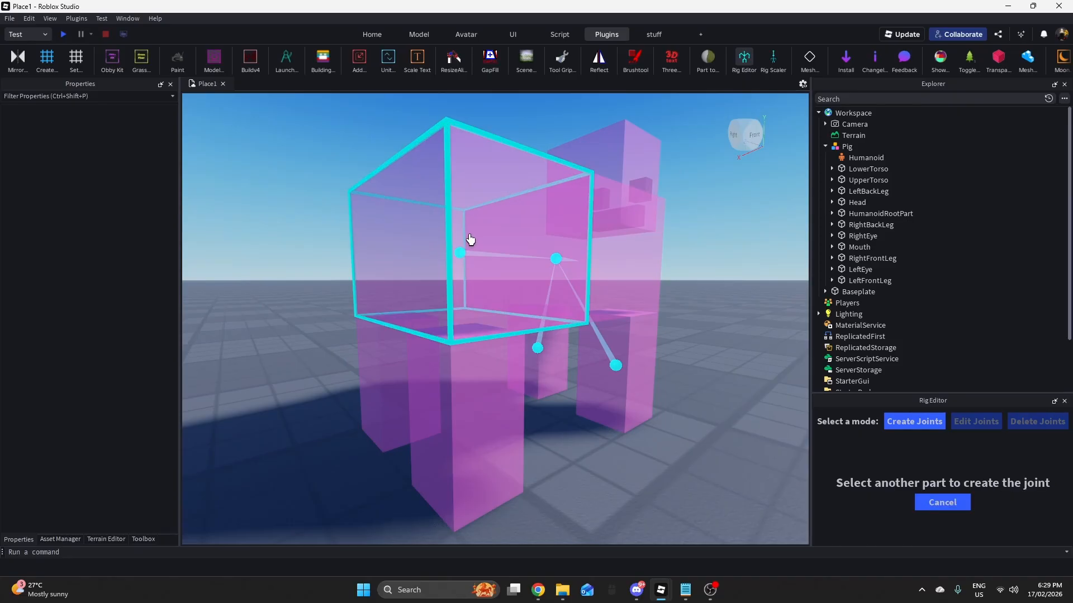
{"action": "left_click", "coordinate": [475, 424]}
{"action": "key", "text": "a"}
{"action": "right_click_drag", "start_coordinate": [484, 427], "coordinate": [511, 420]}
{"action": "left_click", "coordinate": [495, 251]}
{"action": "left_click", "coordinate": [442, 382]}
- Create a joint from the upper torso to the head
{"action": "key", "text": "d"}
{"action": "right_click_drag", "start_coordinate": [442, 383], "coordinate": [434, 349]}
{"action": "key", "text": "a"}
{"action": "right_click_drag", "start_coordinate": [587, 404], "coordinate": [568, 380]}
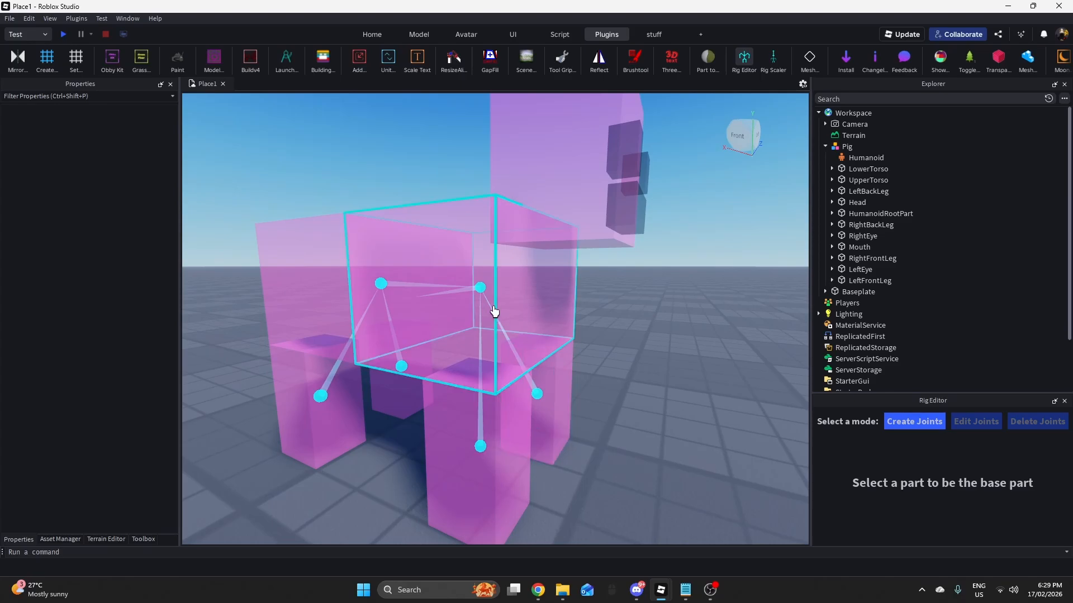
{"action": "left_click", "coordinate": [519, 280]}
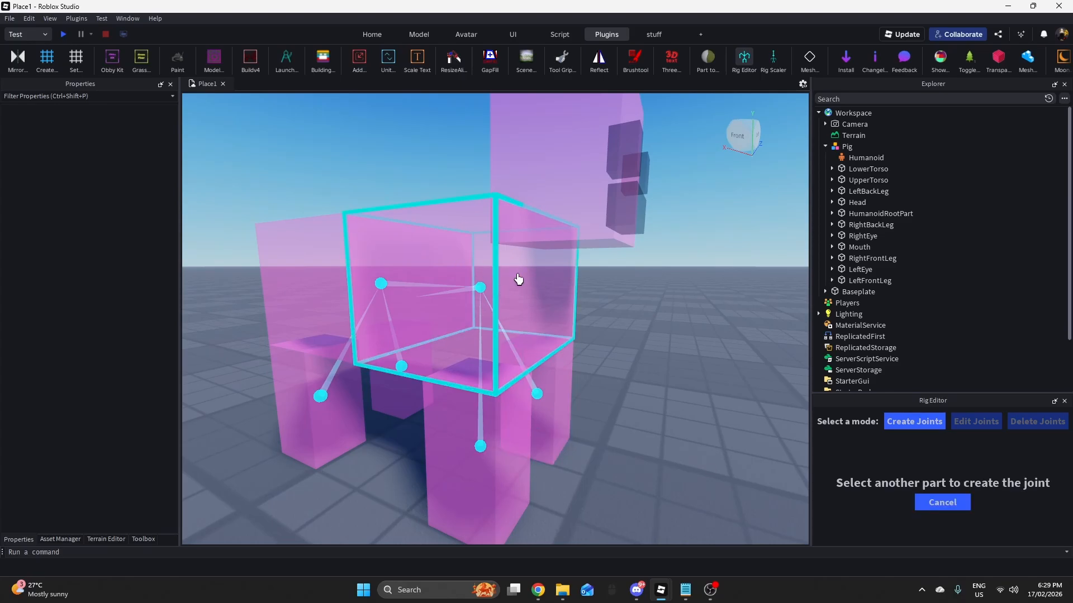
{"action": "left_click", "coordinate": [546, 169]}
- Create joints from the head to both eyes and the mouth
{"action": "right_click_drag", "start_coordinate": [586, 294], "coordinate": [599, 285]}
{"action": "key", "text": "d"}
{"action": "key", "text": "a"}
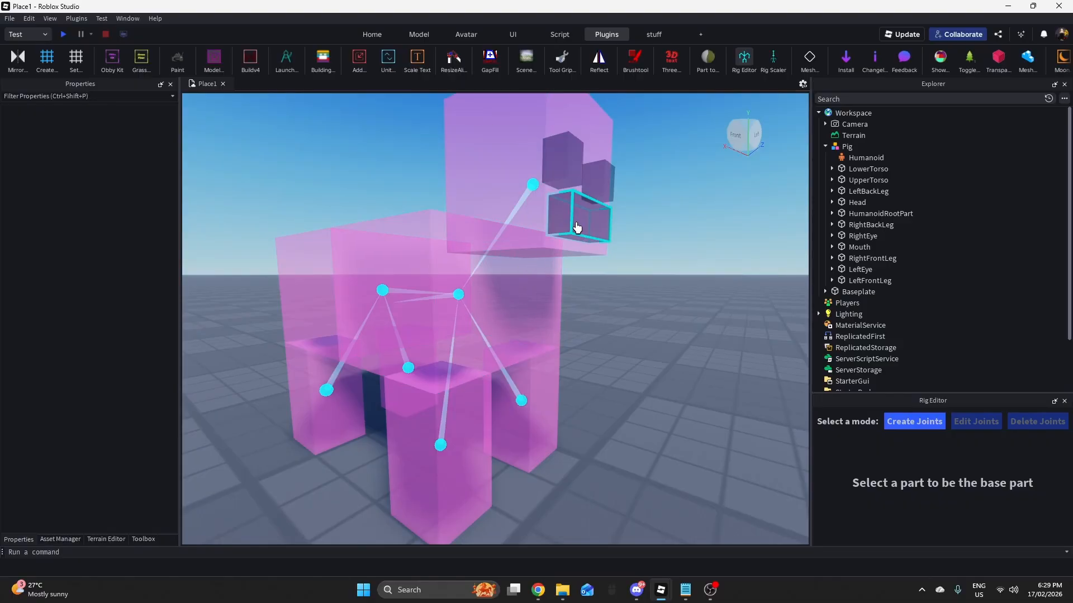
{"action": "right_click_drag", "start_coordinate": [451, 335], "coordinate": [452, 335]}
{"action": "key", "text": "a"}
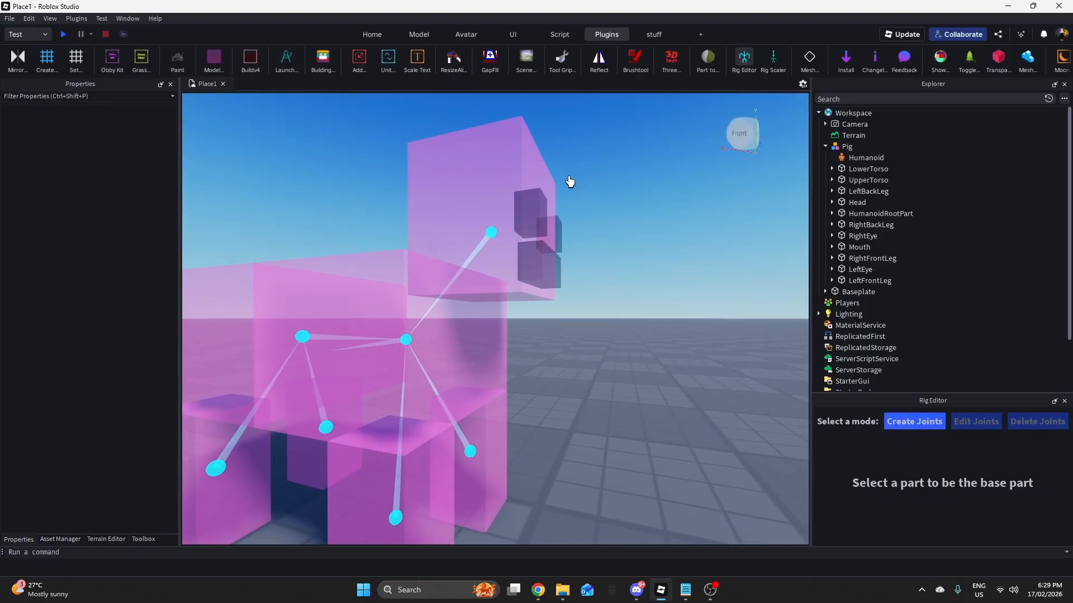
{"action": "key", "text": "d"}
{"action": "key", "text": "a"}
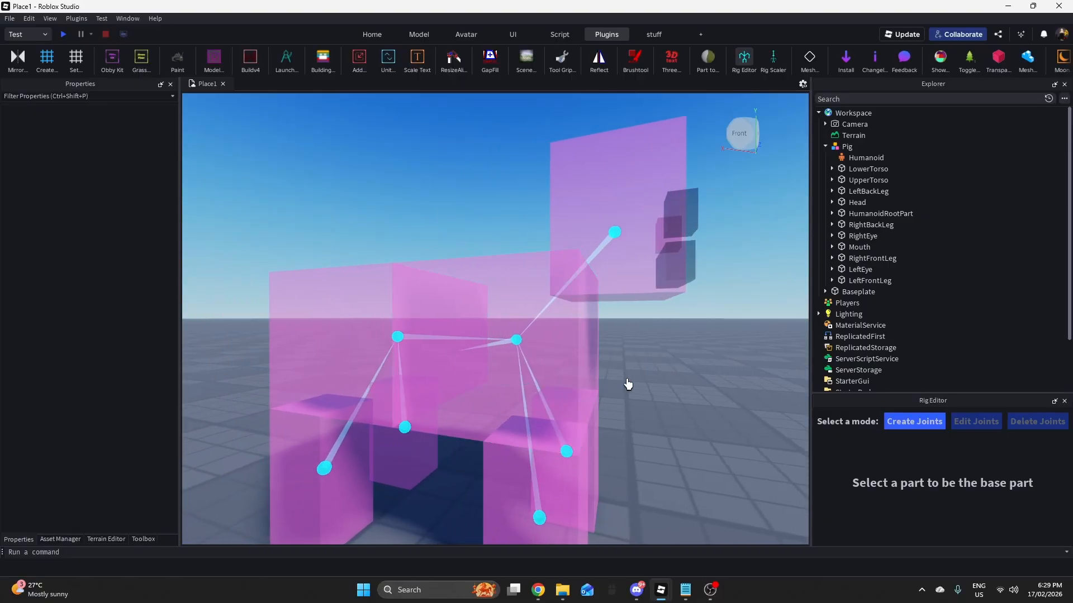
{"action": "key", "text": "d"}
{"action": "right_click_drag", "start_coordinate": [587, 362], "coordinate": [584, 360]}
{"action": "key", "text": "d"}
{"action": "key", "text": "e"}
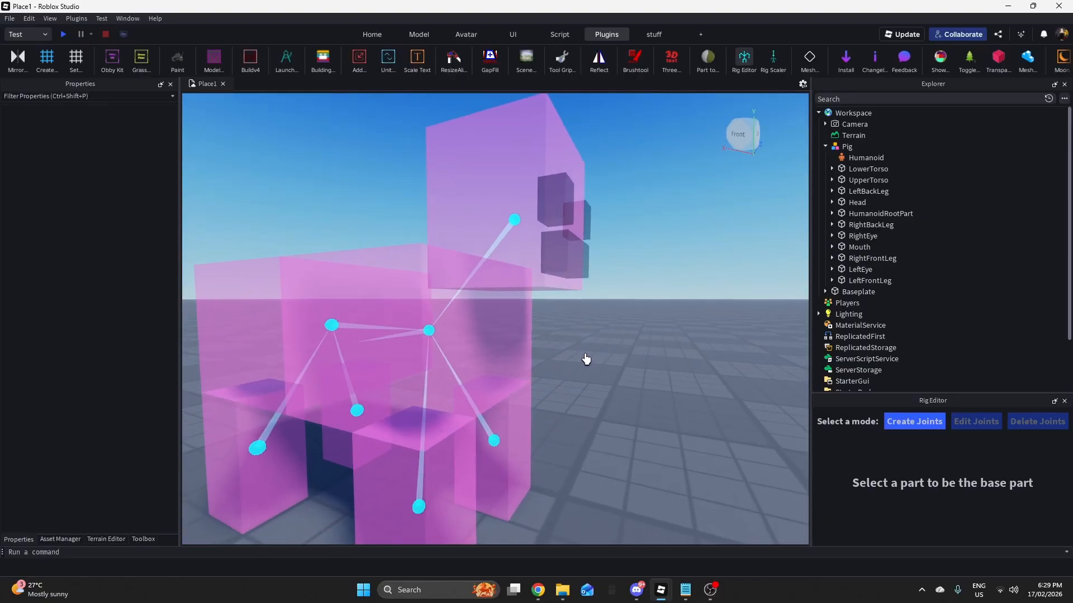
{"action": "key", "text": "w"}
{"action": "key", "text": "s"}
{"action": "left_click", "coordinate": [440, 227]}
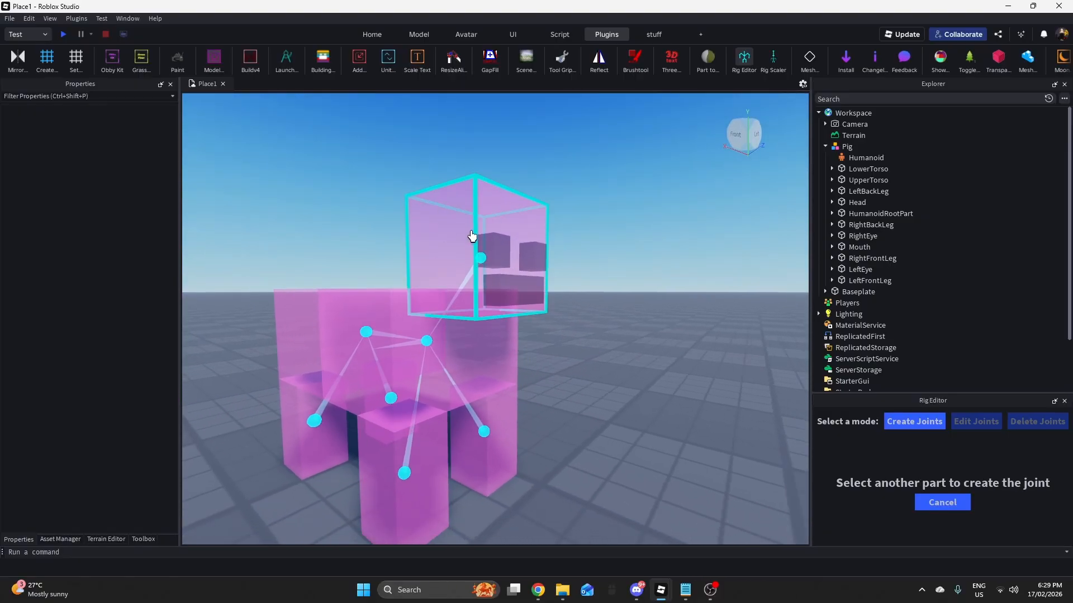
{"action": "left_click", "coordinate": [496, 253]}
{"action": "left_click", "coordinate": [455, 242]}
{"action": "left_click", "coordinate": [534, 256]}
{"action": "left_click", "coordinate": [454, 246]}
{"action": "left_click", "coordinate": [510, 287]}
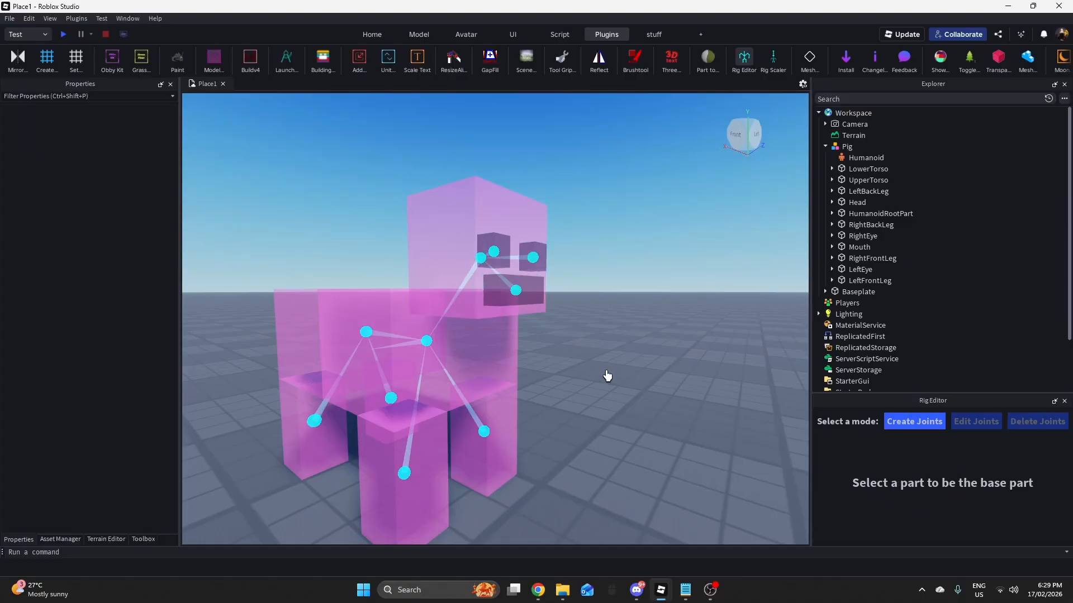
- Examine the joints across the pig's head, torso and legs from several angles
{"action": "key", "text": "e"}
{"action": "key", "text": "d"}
{"action": "right_click_drag", "start_coordinate": [611, 283], "coordinate": [349, 333]}
{"action": "key", "text": "a"}
{"action": "key", "text": "a"}
{"action": "key", "text": "d"}
{"action": "key", "text": "a"}
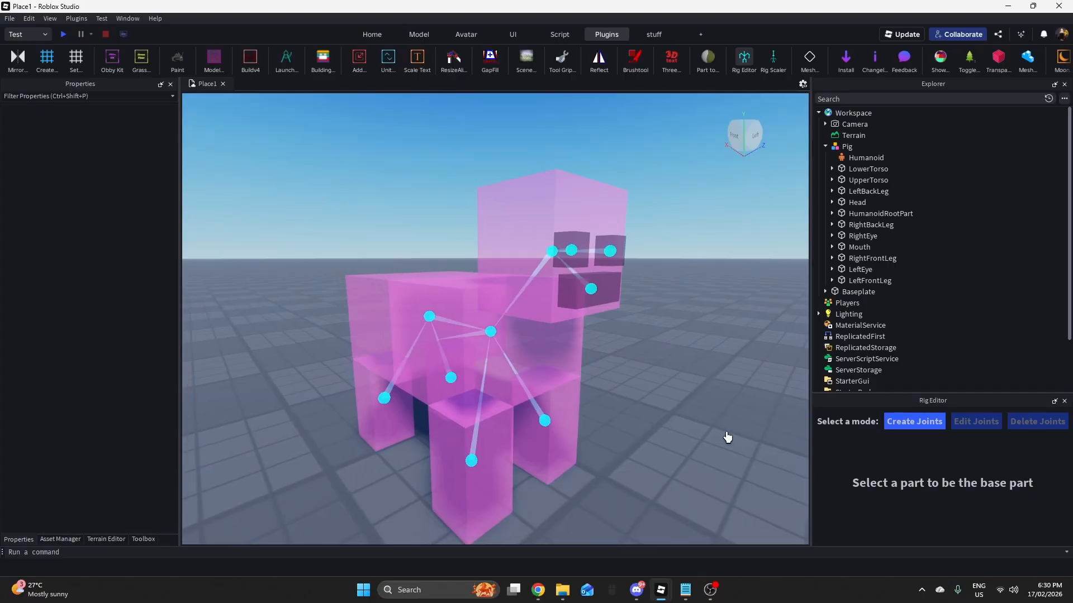
{"action": "key", "text": "d"}
{"action": "right_click_drag", "start_coordinate": [658, 404], "coordinate": [659, 405]}
{"action": "key", "text": "a"}
{"action": "key", "text": "a"}
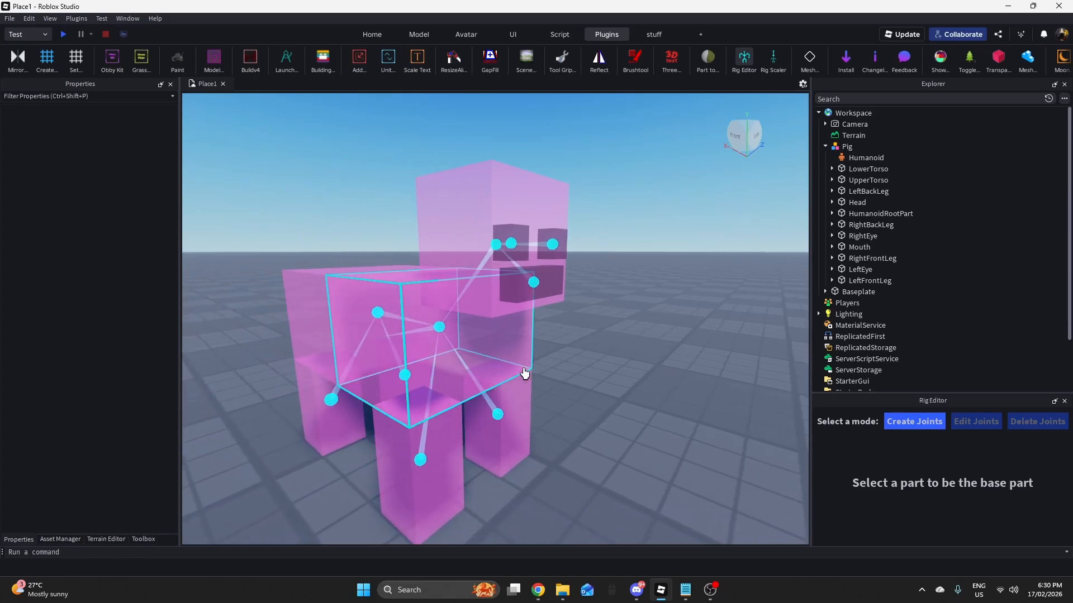
- Delete the joints connecting the head to the two eyes and the mouth
{"action": "key", "text": "w"}
{"action": "key", "text": "a"}
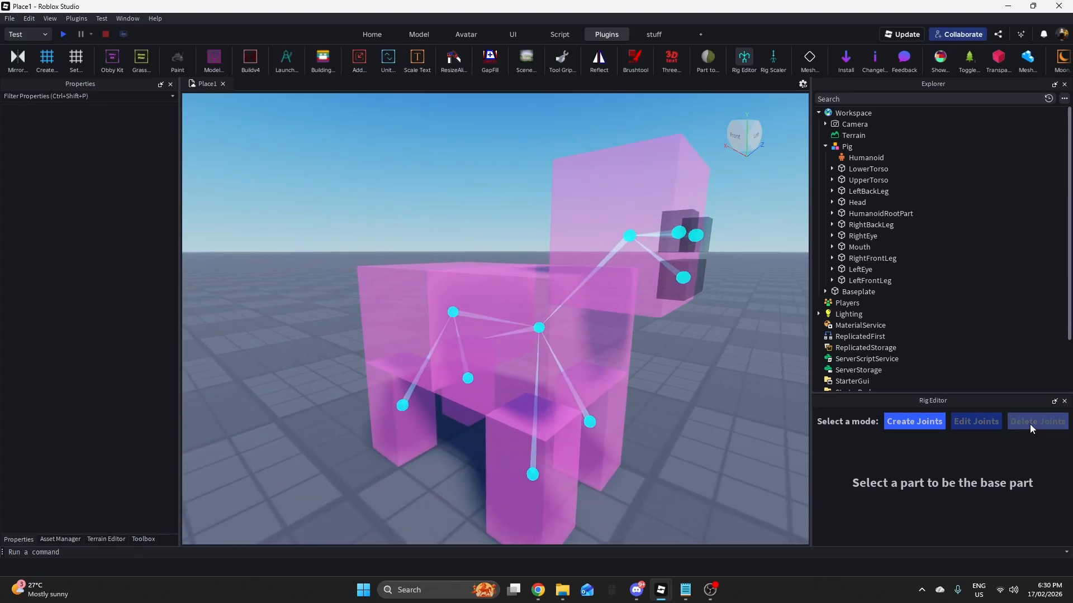
{"action": "left_click", "coordinate": [1031, 426]}
{"action": "key", "text": "w"}
{"action": "key", "text": "d"}
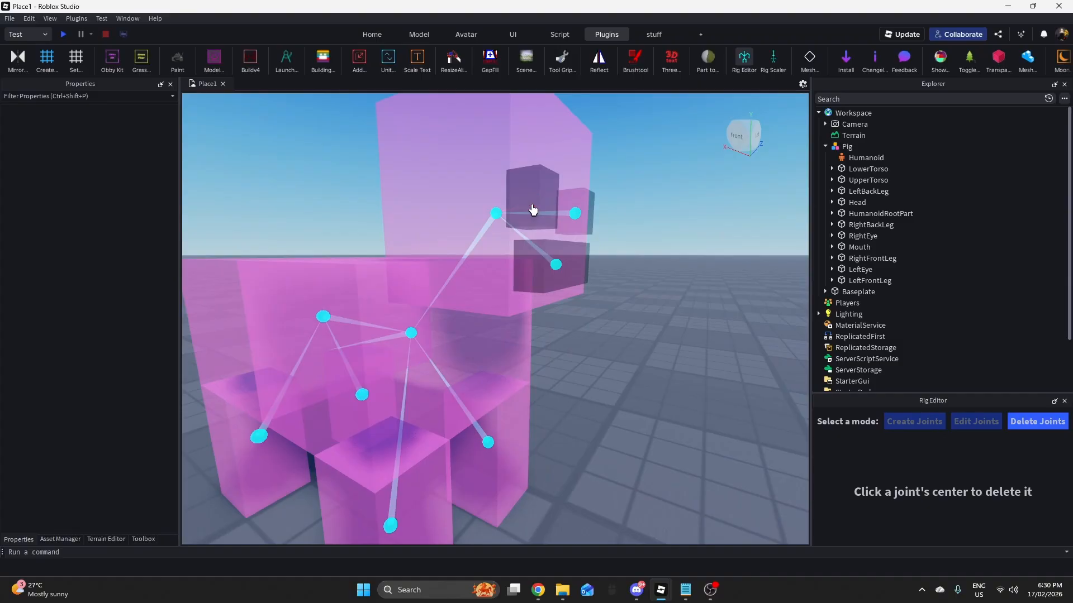
{"action": "left_click", "coordinate": [575, 214]}
{"action": "left_click", "coordinate": [555, 265]}
{"action": "key", "text": "d"}
{"action": "right_click_drag", "start_coordinate": [579, 231], "coordinate": [579, 230]}
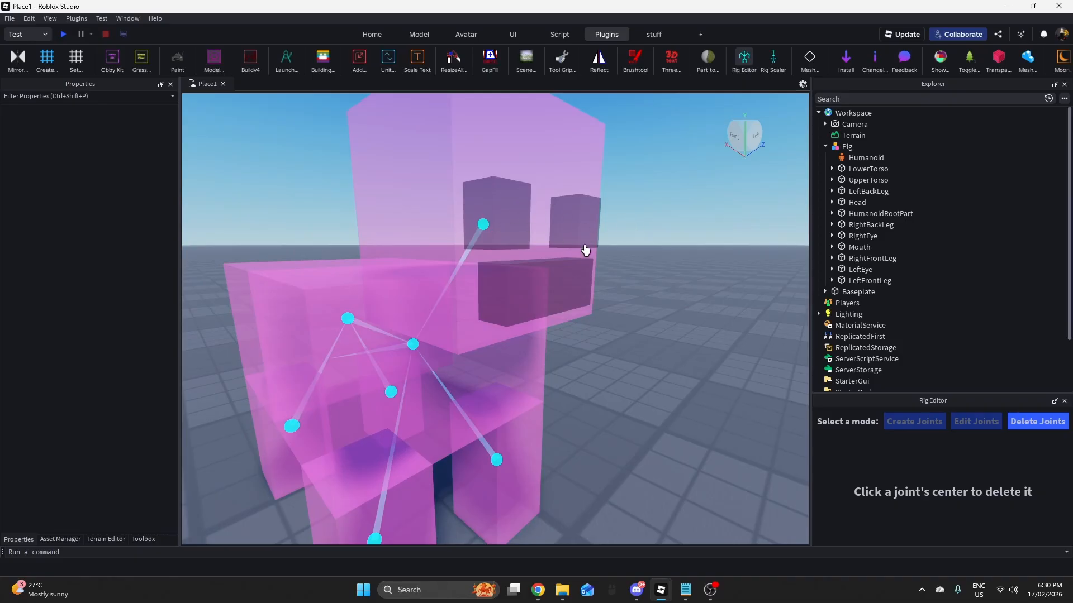
- Recreate the joints from the head to each eye and to the mouth
{"action": "left_click", "coordinate": [903, 424]}
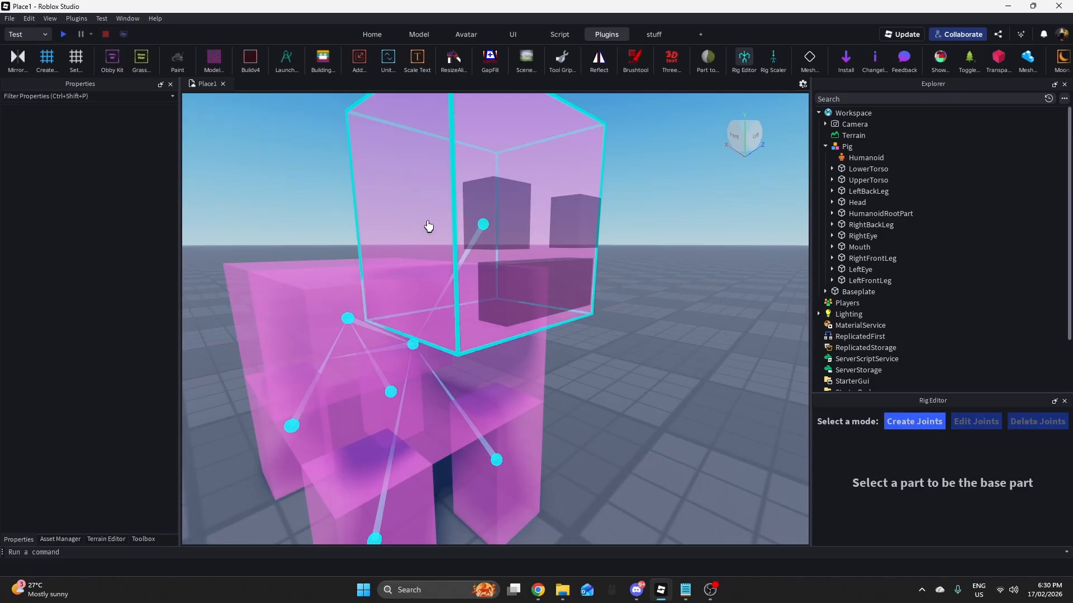
{"action": "left_click", "coordinate": [427, 162]}
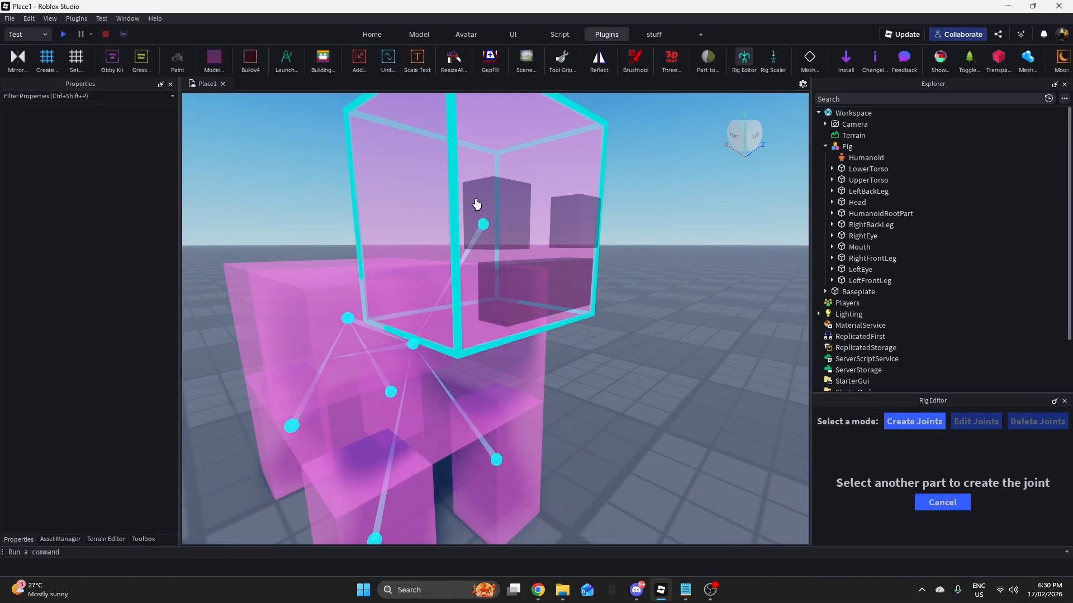
{"action": "left_click", "coordinate": [475, 204]}
{"action": "left_click", "coordinate": [412, 232]}
{"action": "left_click", "coordinate": [522, 203]}
{"action": "left_click", "coordinate": [407, 167]}
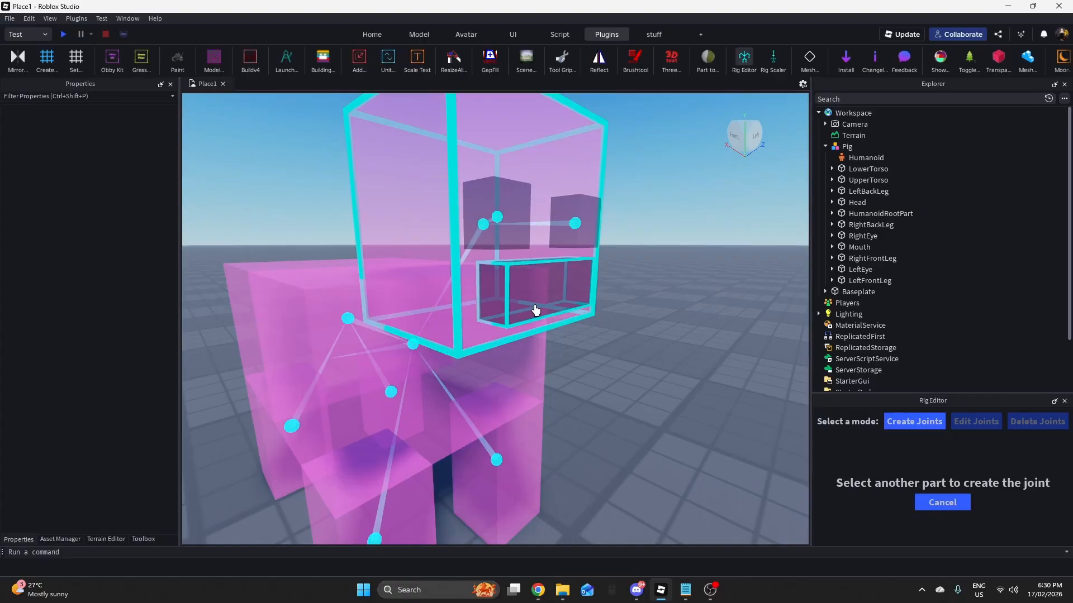
{"action": "left_click", "coordinate": [535, 311]}
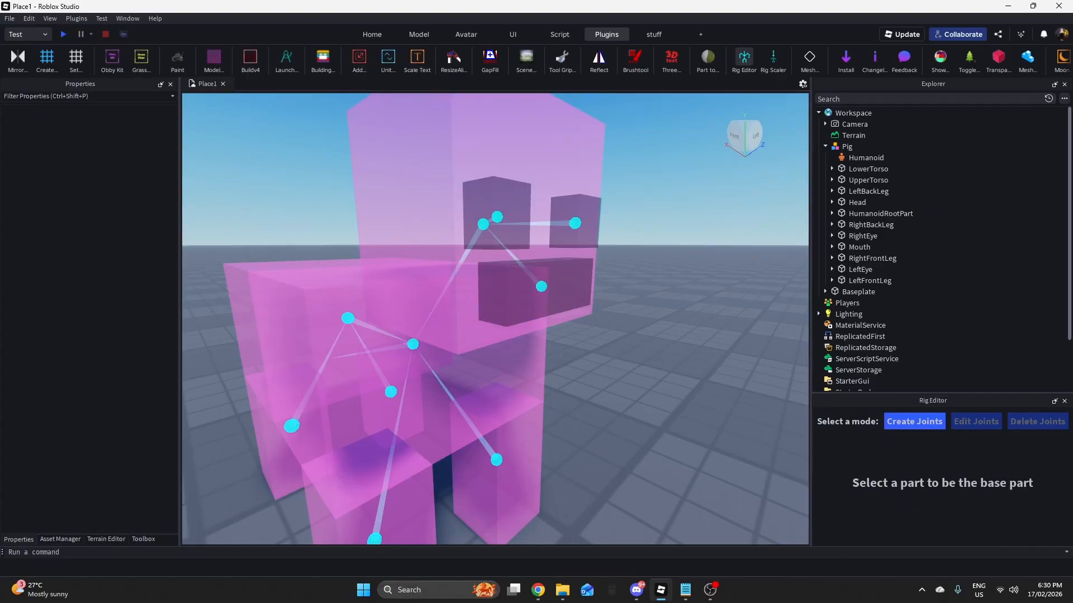
- Exit rig editing and inspect the pig's parts, expanding Head to check the joint stored inside it
{"action": "left_click", "coordinate": [744, 60]}
{"action": "left_click", "coordinate": [840, 148]}
{"action": "left_click", "coordinate": [846, 168]}
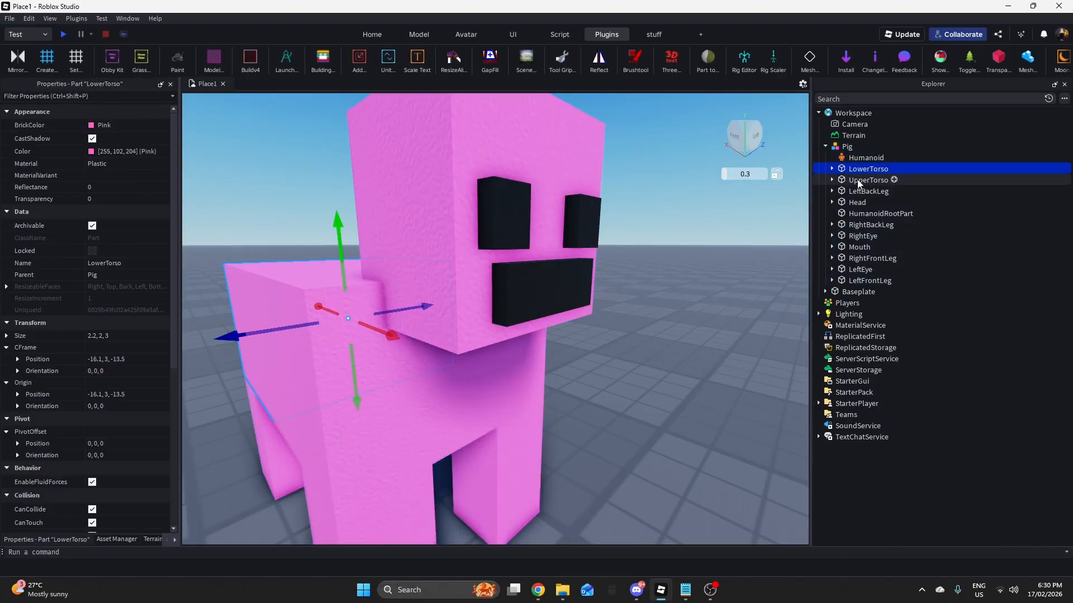
{"action": "left_click", "coordinate": [859, 180]}
{"action": "left_click", "coordinate": [860, 191]}
{"action": "left_click", "coordinate": [857, 202]}
{"action": "left_click", "coordinate": [832, 203]}
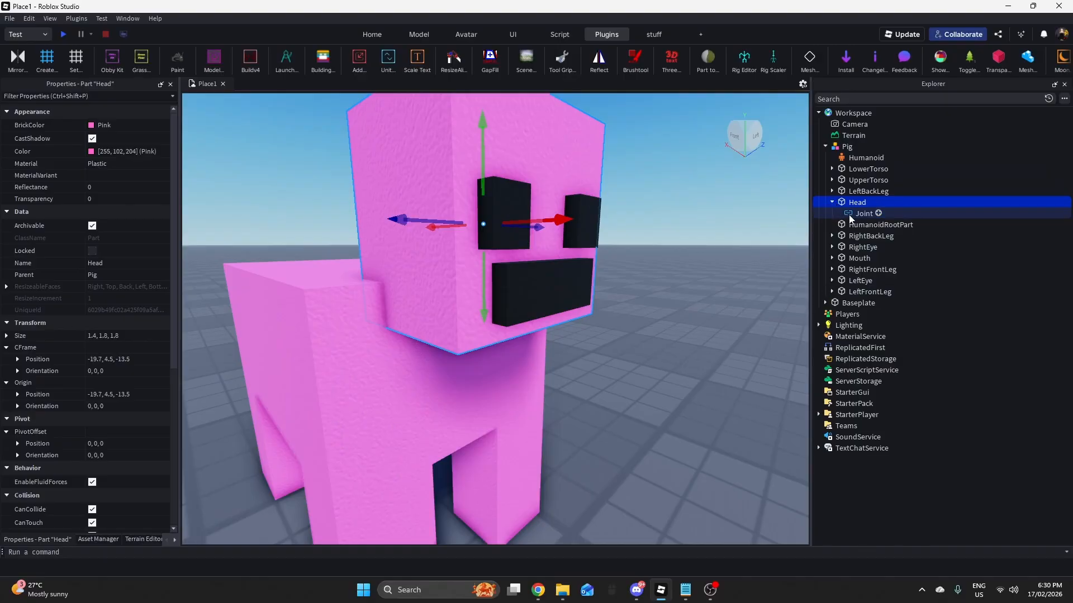
- Inspect the joint stored inside LowerTorso and check the HumanoidRootPart, clearing the selection at the end
{"action": "left_click", "coordinate": [860, 168]}
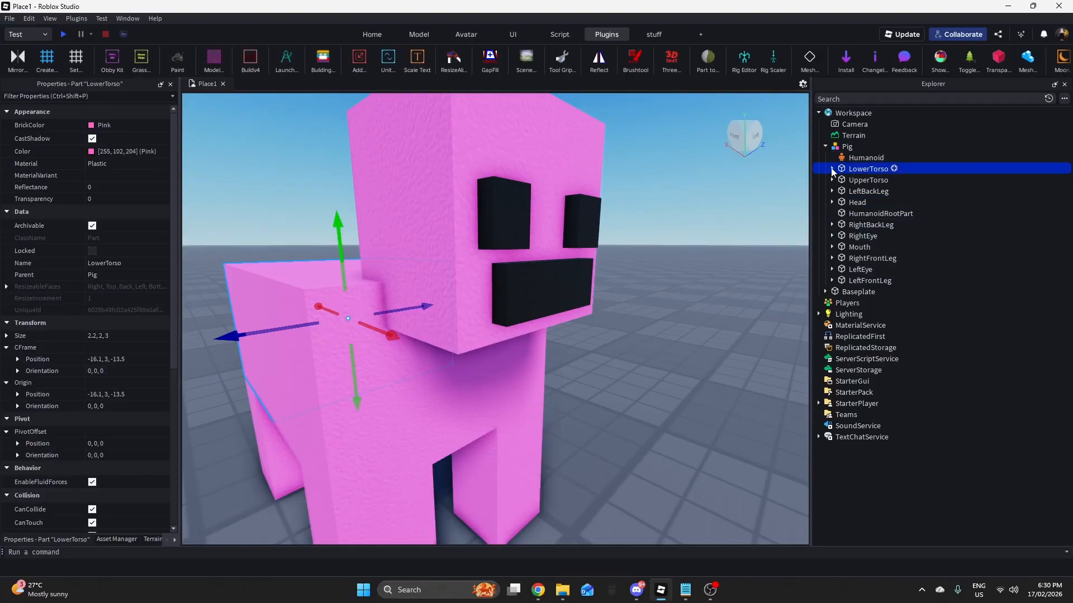
{"action": "left_click", "coordinate": [832, 169]}
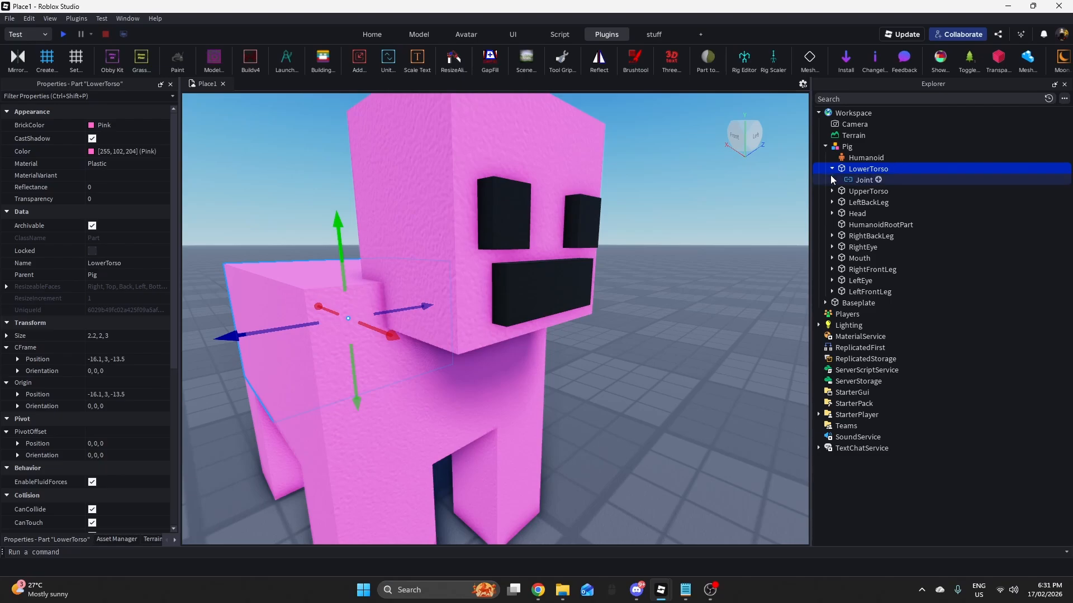
{"action": "left_click", "coordinate": [861, 225]}
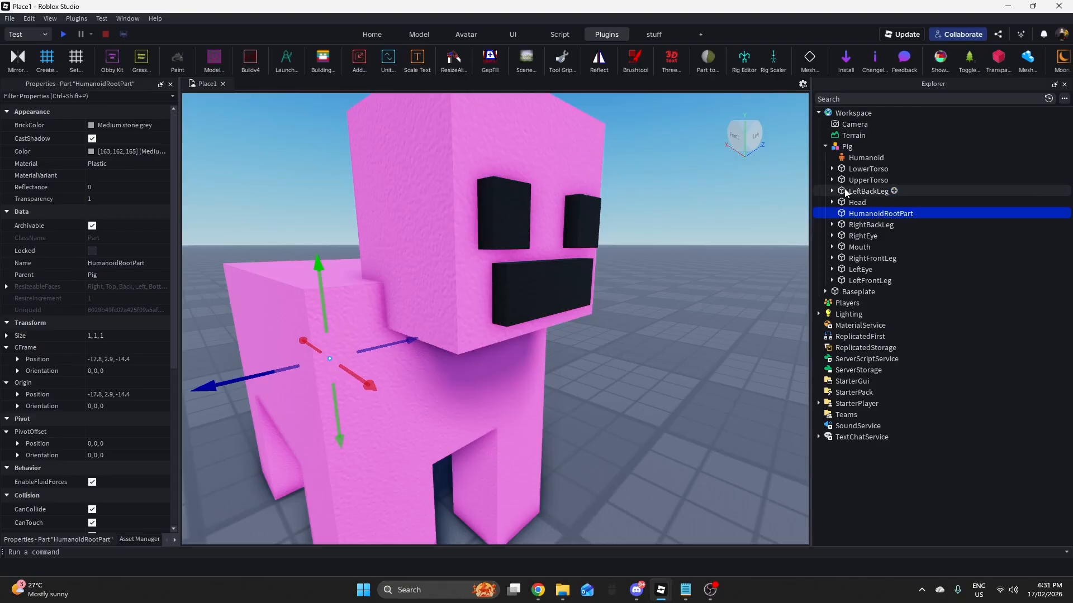
{"action": "left_click", "coordinate": [831, 169]}
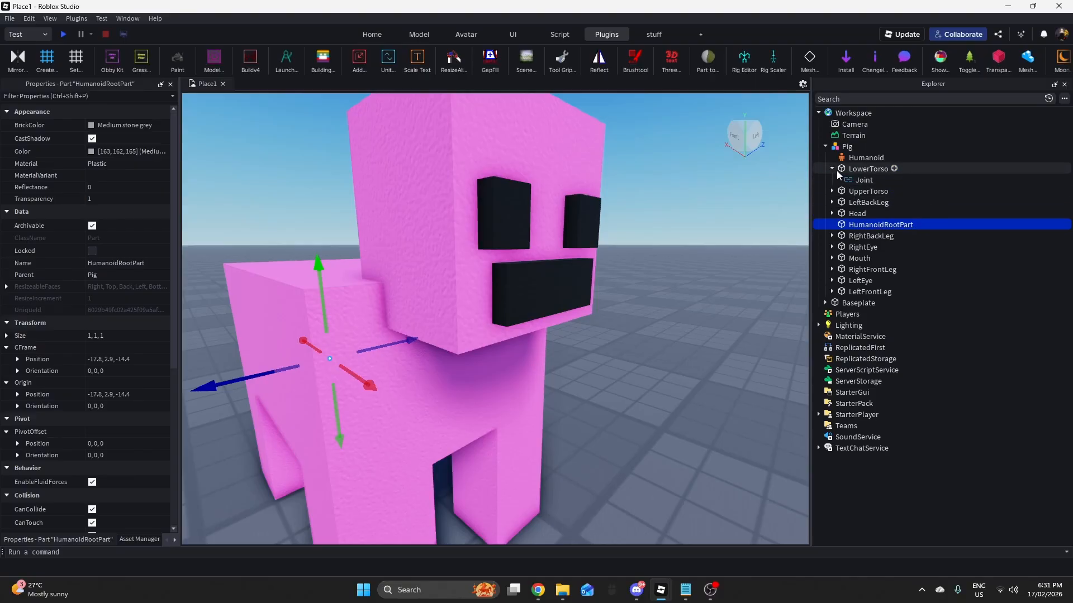
{"action": "left_click", "coordinate": [832, 169]}
{"action": "left_click", "coordinate": [672, 317]}
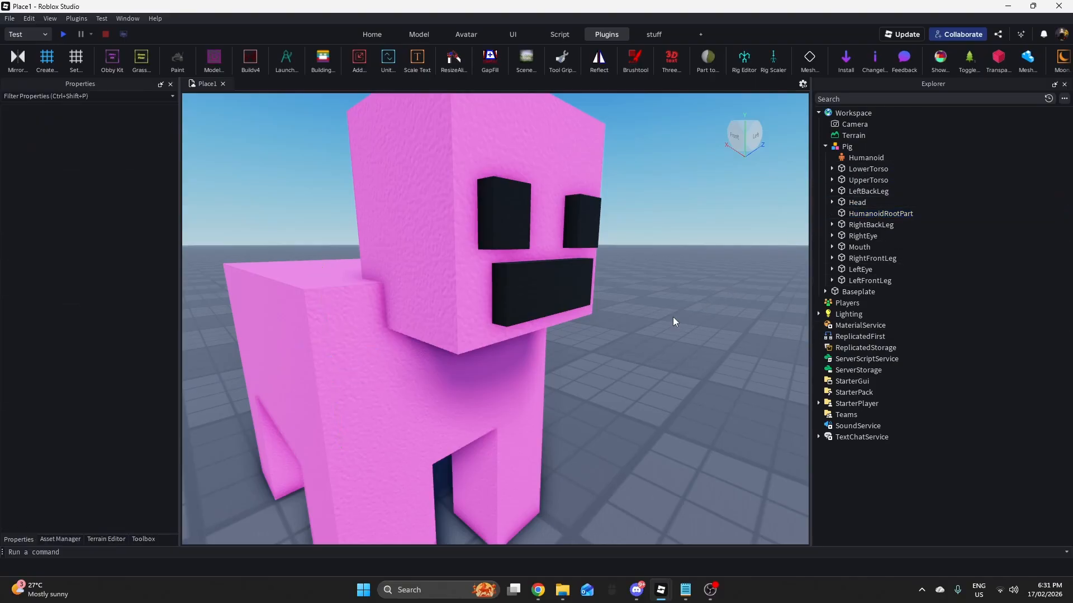
- Open the Animation Editor and choose the pig as the rig to animate
{"action": "scroll", "coordinate": [598, 383], "scroll_direction": "up", "scroll_amount": 3}
{"action": "scroll", "coordinate": [604, 383], "scroll_direction": "down", "scroll_amount": 5}
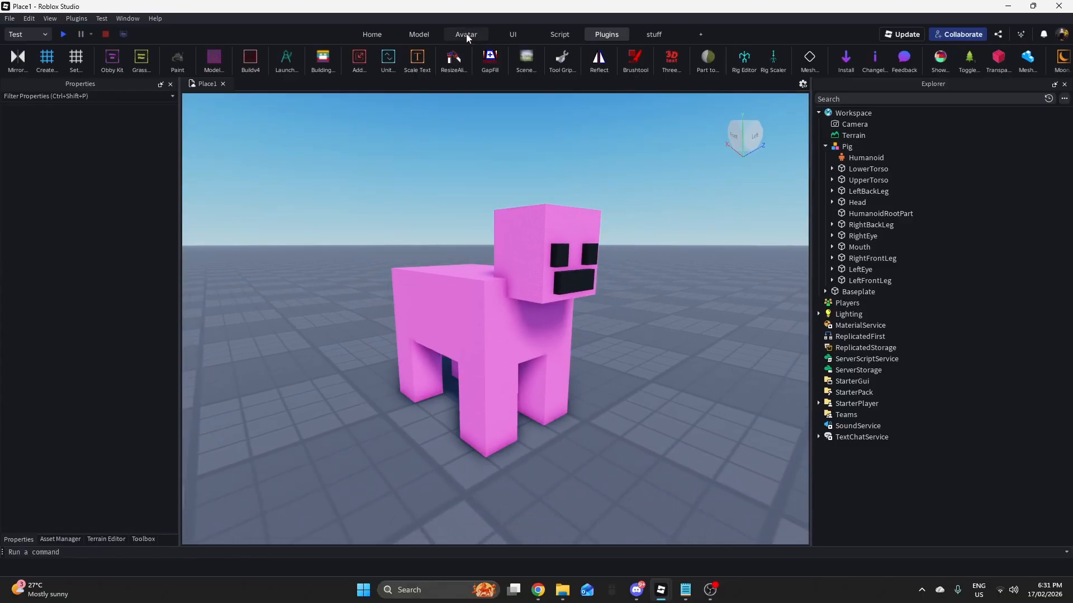
{"action": "left_click", "coordinate": [466, 34]}
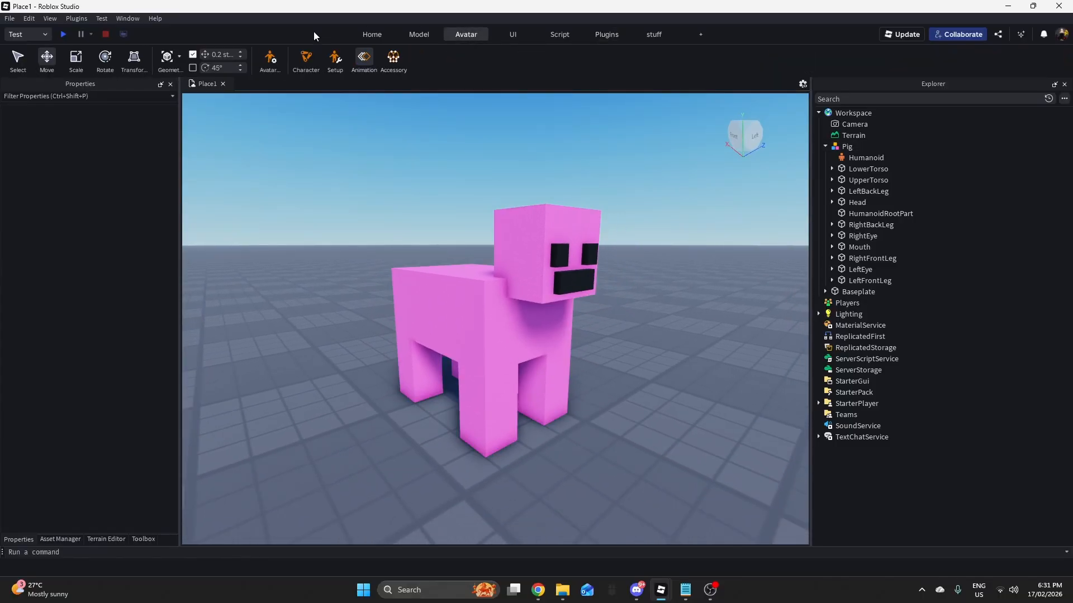
{"action": "left_click", "coordinate": [365, 58]}
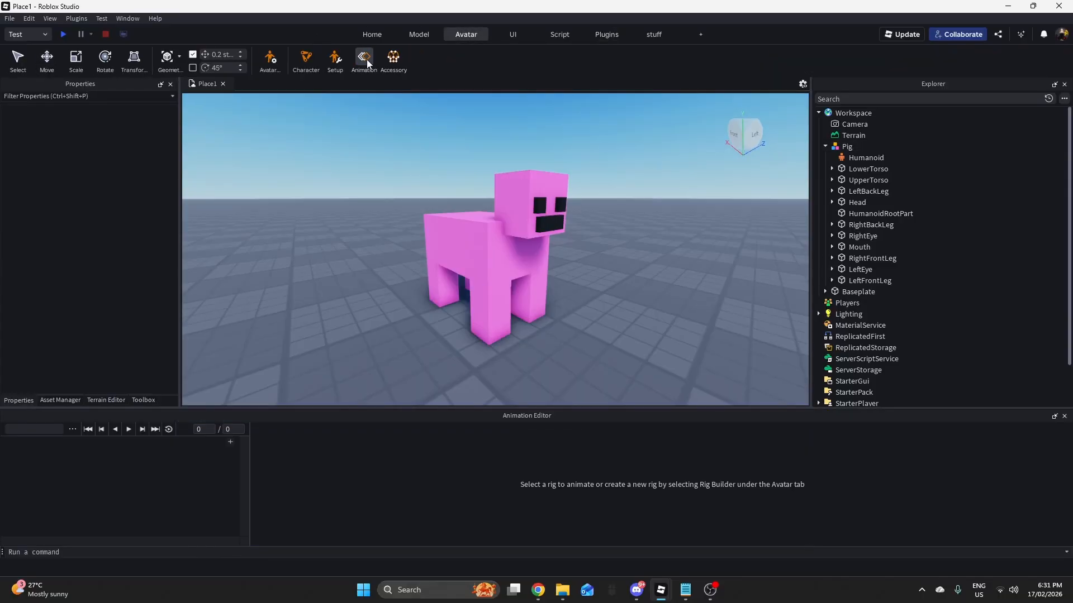
{"action": "left_click", "coordinate": [516, 209]}
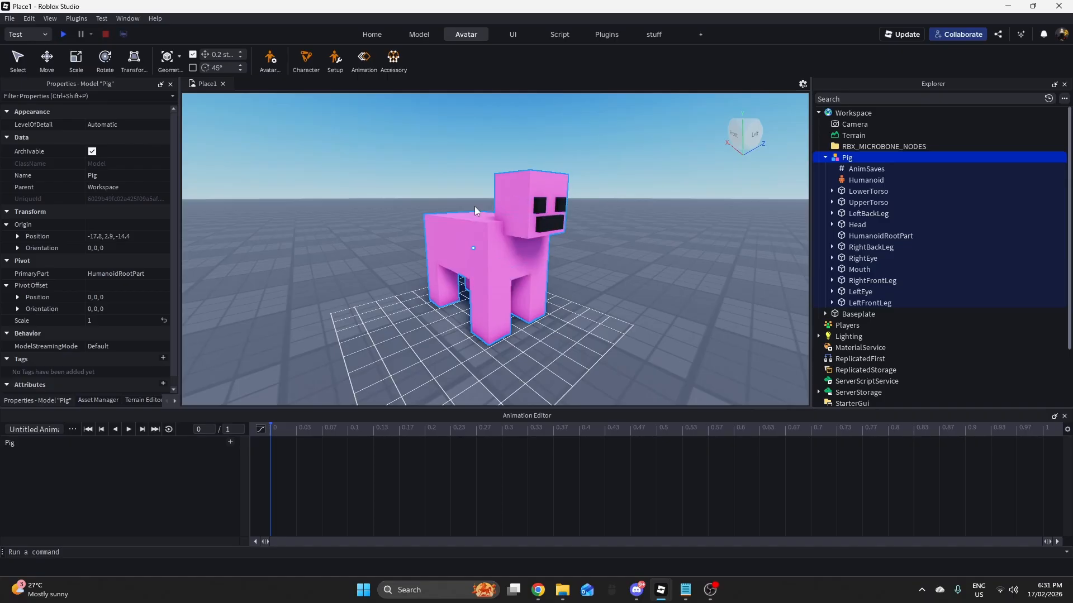
- Rotate the pig's head for a test keyframe at 0.5 seconds and scrub the timeline to preview the motion
{"action": "left_click", "coordinate": [520, 183]}
{"action": "right_click_drag", "start_coordinate": [550, 197], "coordinate": [513, 255]}
{"action": "left_click_drag", "start_coordinate": [513, 254], "coordinate": [515, 229]}
{"action": "left_click_drag", "start_coordinate": [479, 224], "coordinate": [506, 229]}
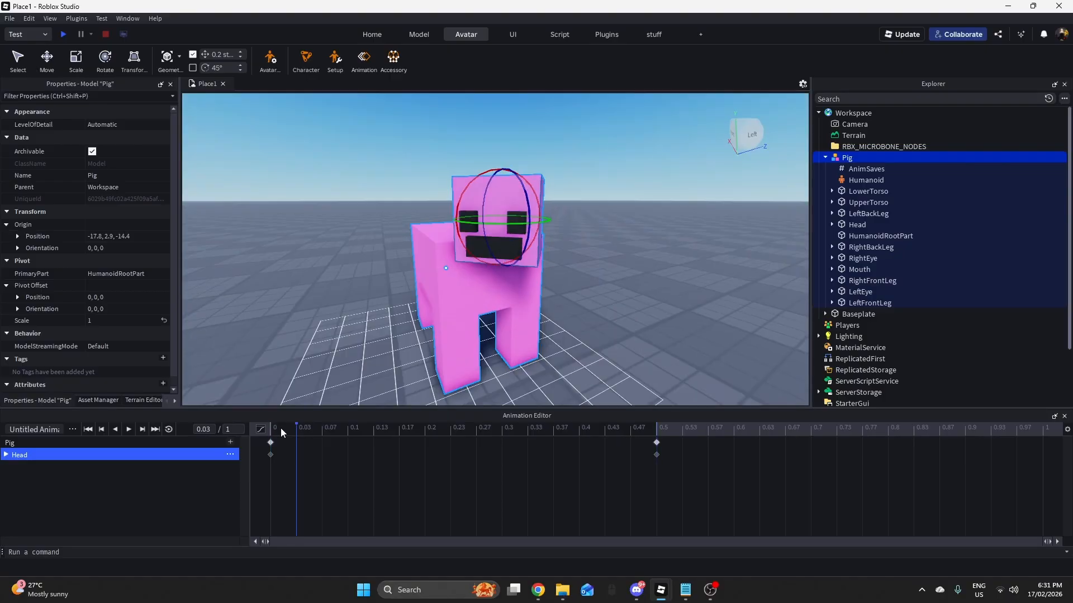
{"action": "mouse_move", "coordinate": [280, 428]}
{"action": "left_mouse_down"}
{"action": "mouse_move", "coordinate": [680, 451]}
{"action": "mouse_move", "coordinate": [274, 439]}
{"action": "left_mouse_up"}
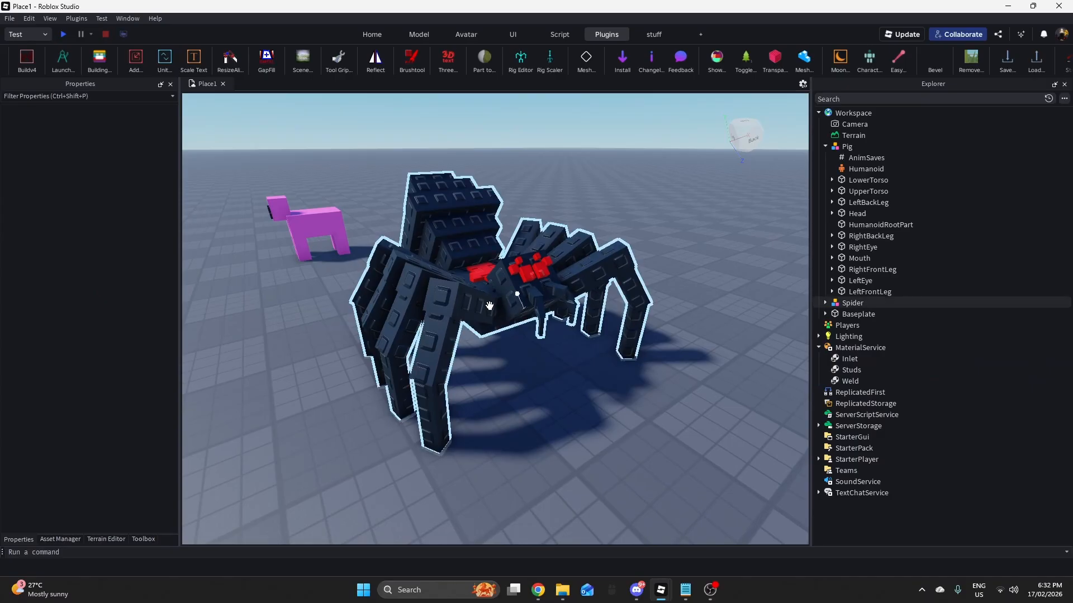
- Load the spider model into the Rig Editor and examine the joints of its body and legs up close
{"action": "left_click", "coordinate": [520, 59]}
{"action": "left_click", "coordinate": [450, 283]}
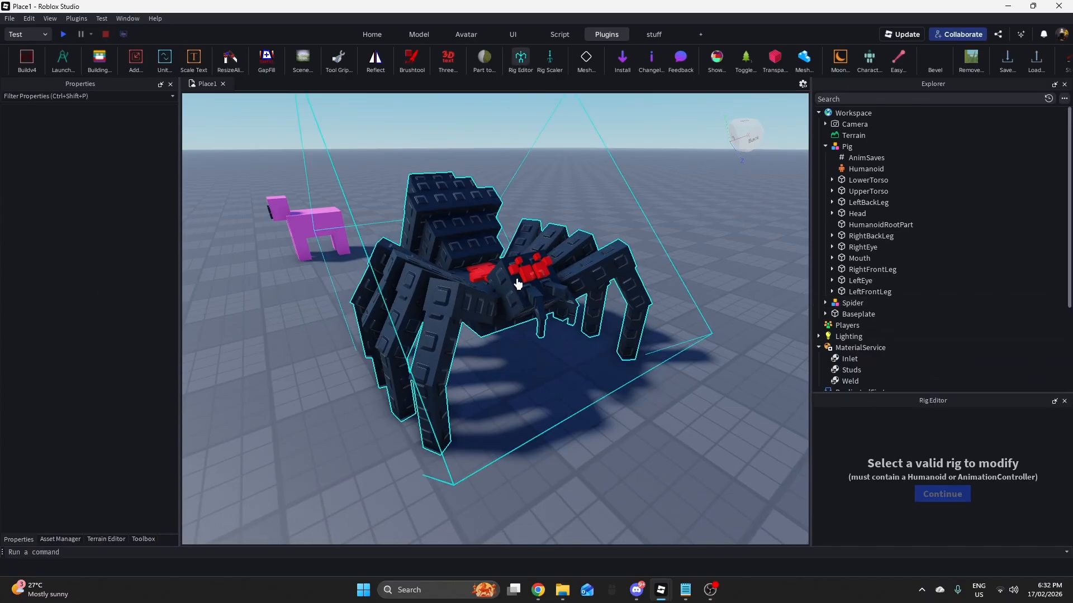
{"action": "left_click", "coordinate": [942, 494]}
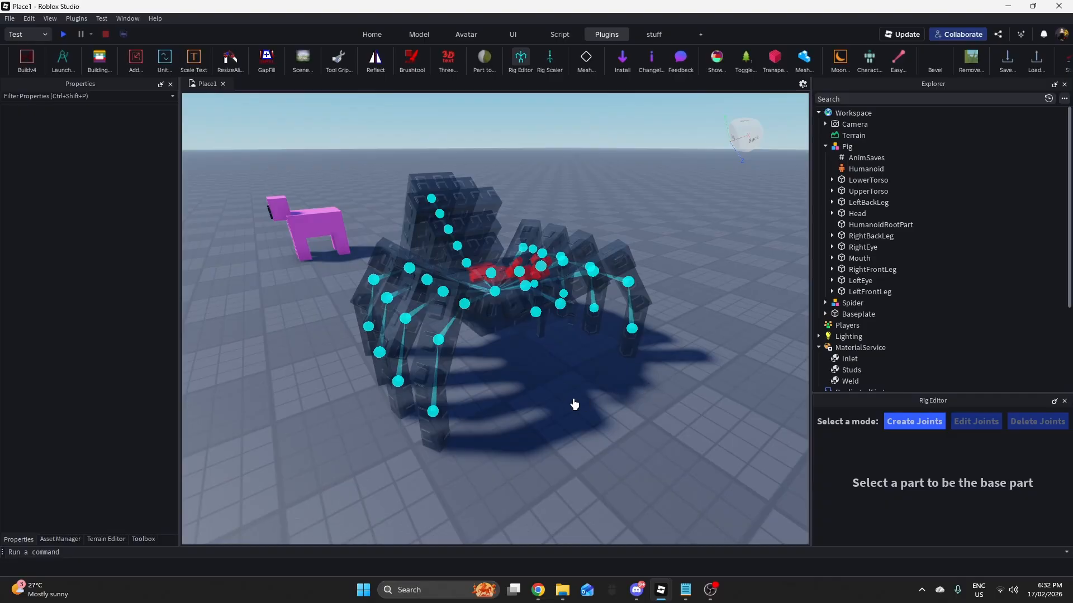
{"action": "scroll", "coordinate": [529, 275], "scroll_direction": "up", "scroll_amount": 10}
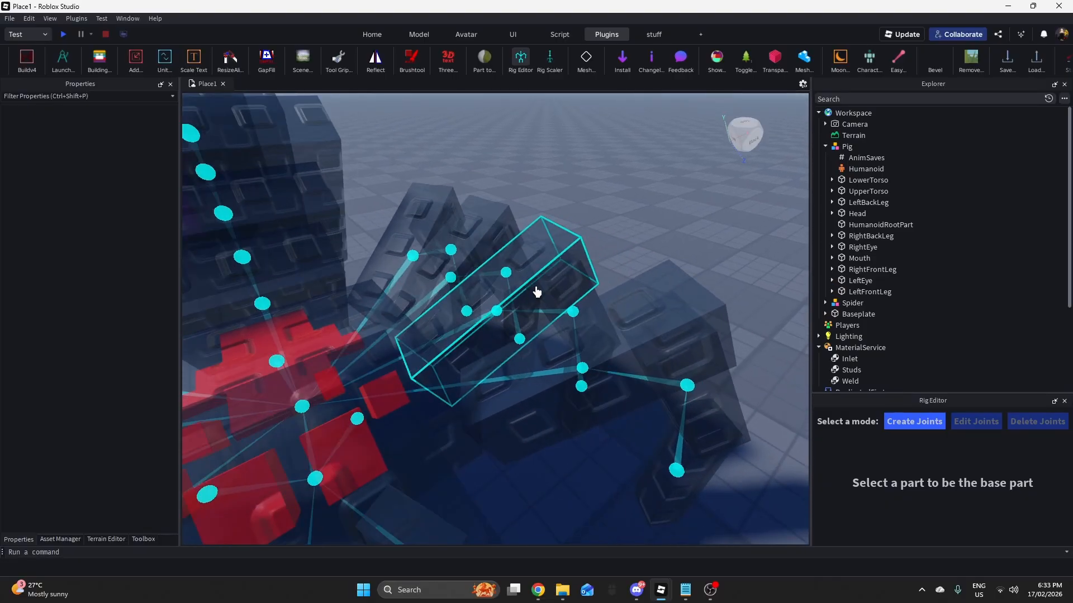
{"action": "mouse_move", "coordinate": [537, 292]}
{"action": "right_mouse_down"}
{"action": "mouse_move", "coordinate": [491, 319]}
{"action": "mouse_move", "coordinate": [321, 180]}
{"action": "mouse_move", "coordinate": [550, 336]}
{"action": "mouse_move", "coordinate": [581, 428]}
{"action": "mouse_move", "coordinate": [614, 466]}
{"action": "mouse_move", "coordinate": [576, 479]}
{"action": "mouse_move", "coordinate": [553, 286]}
{"action": "mouse_move", "coordinate": [543, 290]}
{"action": "right_mouse_up"}
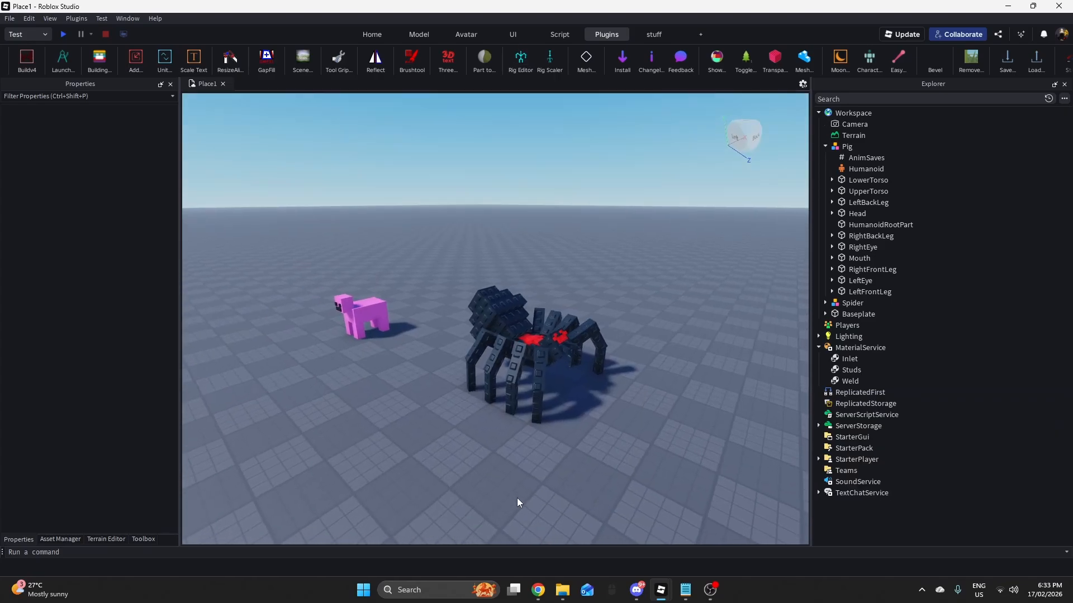
{"action": "key", "text": "w"}
{"action": "key", "text": "w"}
{"action": "key", "text": "a"}
{"action": "right_click_drag", "start_coordinate": [529, 437], "coordinate": [525, 440]}
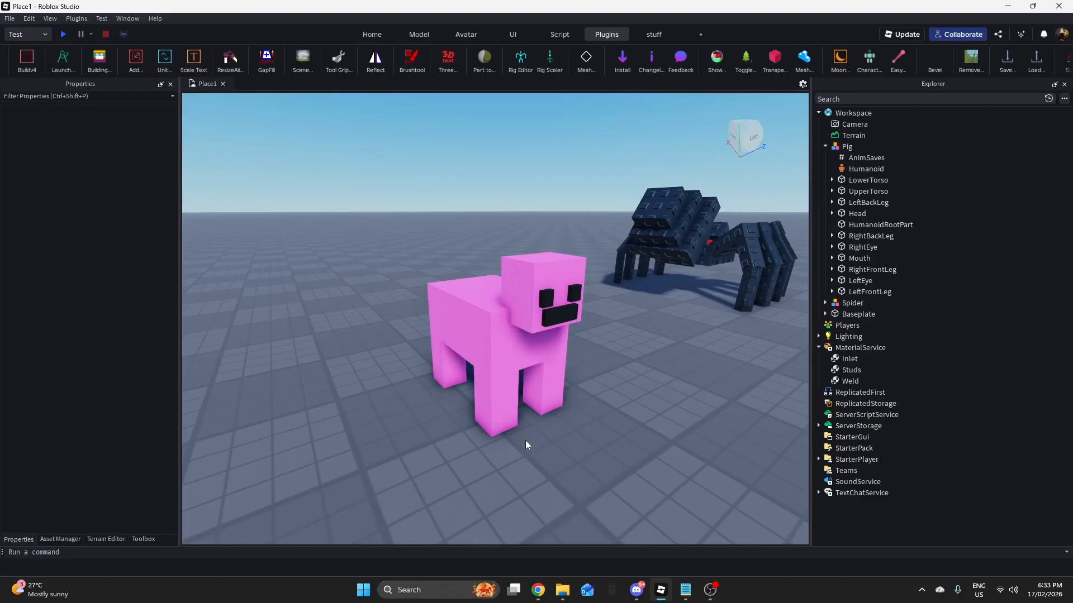
{"action": "right_click_drag", "start_coordinate": [525, 441], "coordinate": [625, 441]}
{"action": "key", "text": "s"}
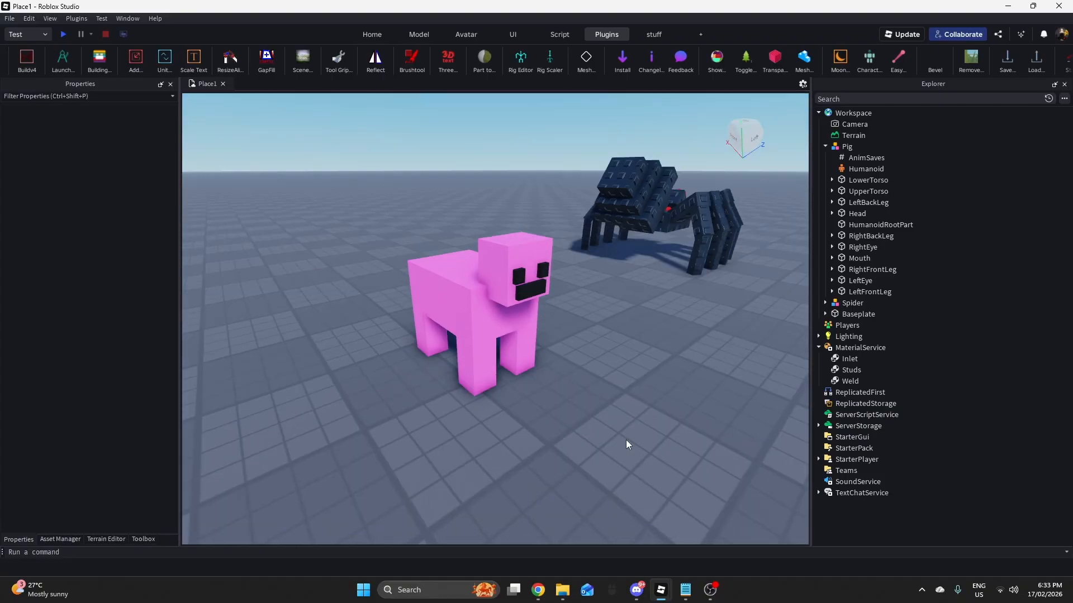